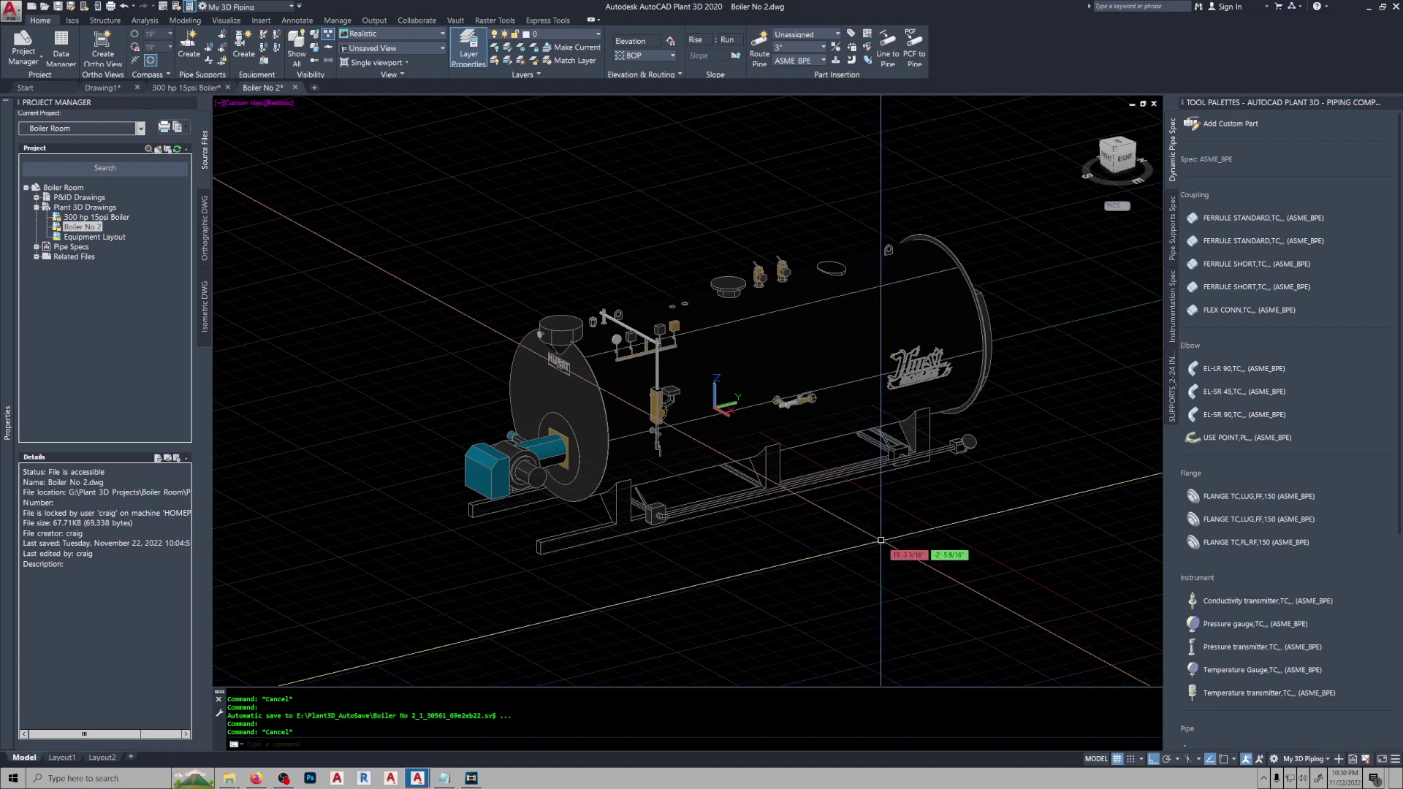
# Explode the boiler block with the XX alias after a few cancelled attempts.
pyautogui.scroll(3, 900, 379)
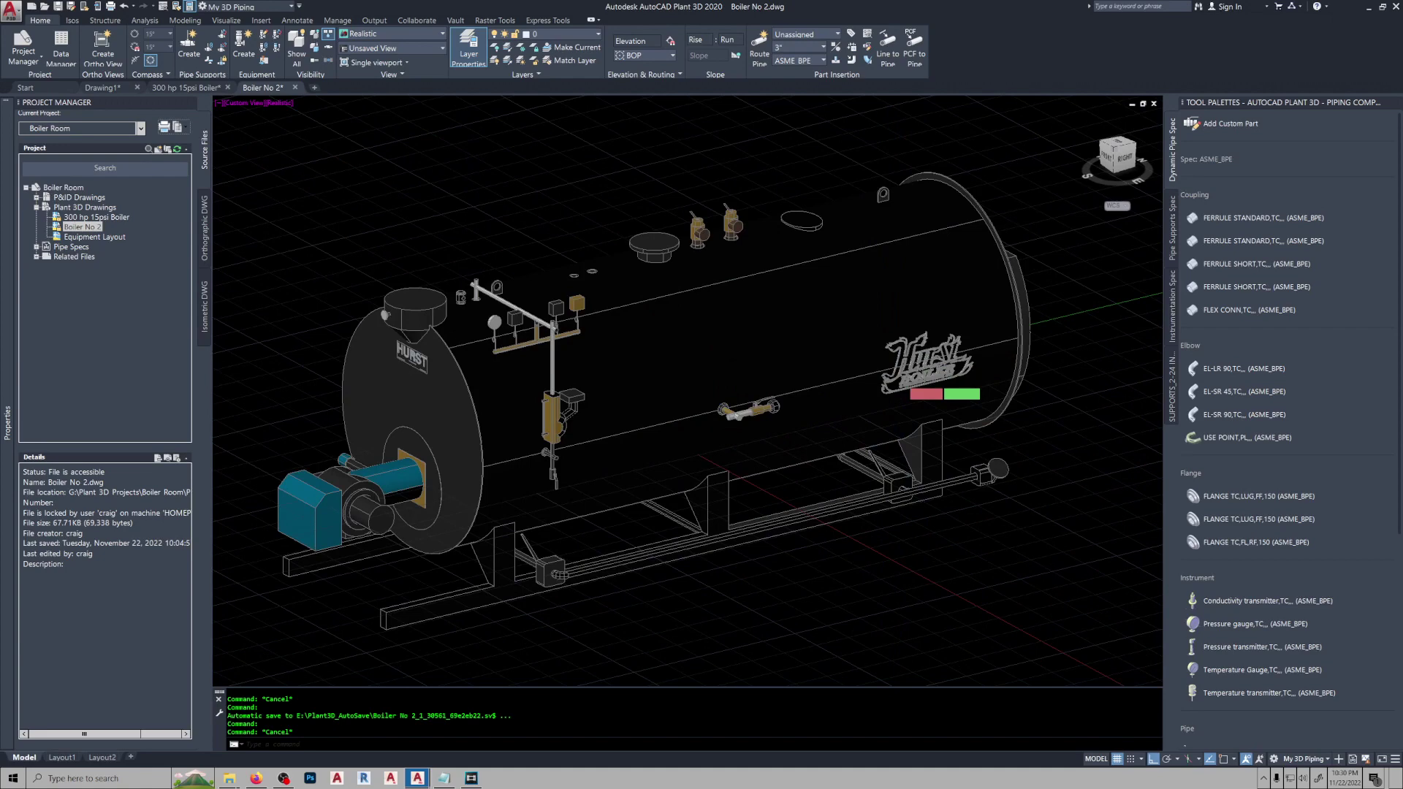
pyautogui.scroll(-3, 760, 483)
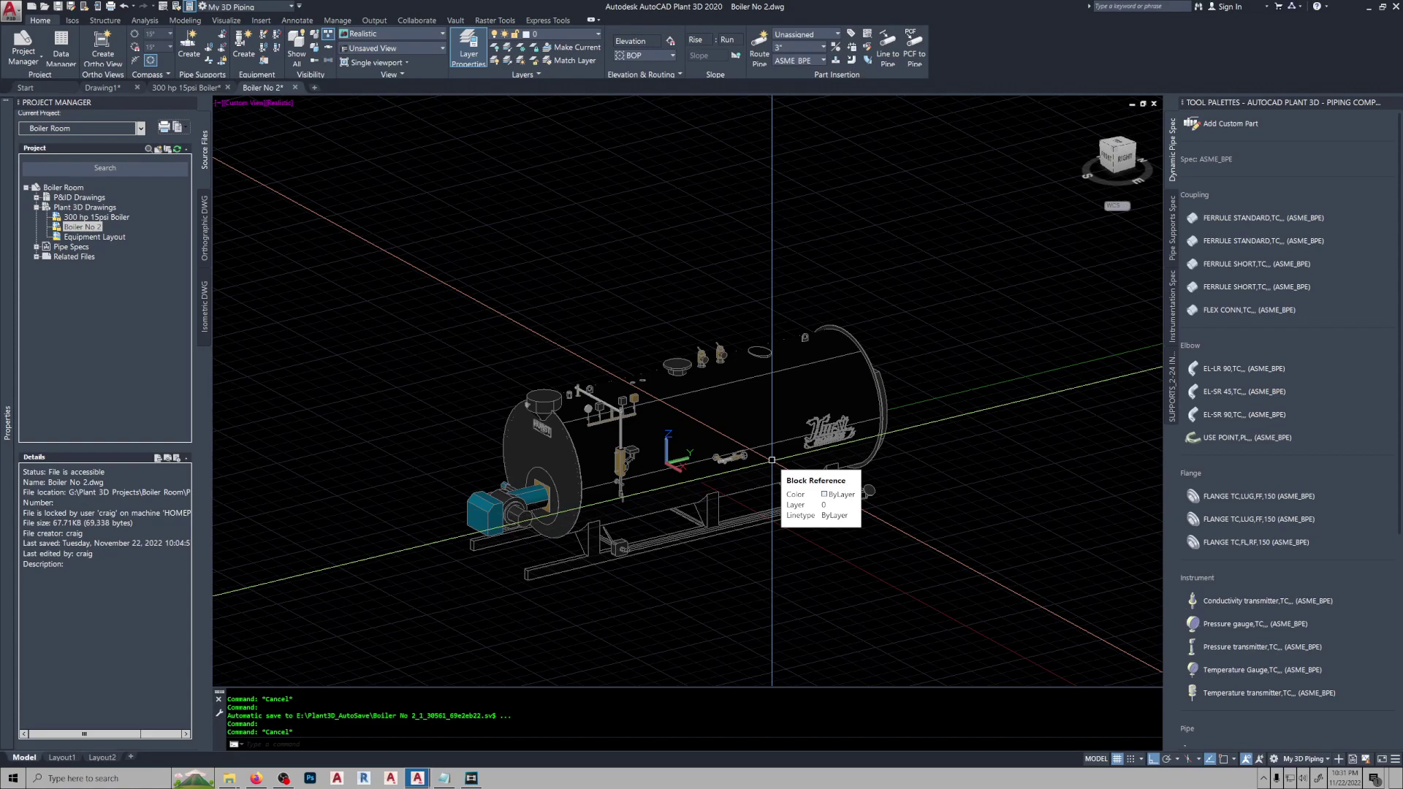
pyautogui.write('xx')
pyautogui.press('Return')
pyautogui.press('Escape')
pyautogui.press('Escape')
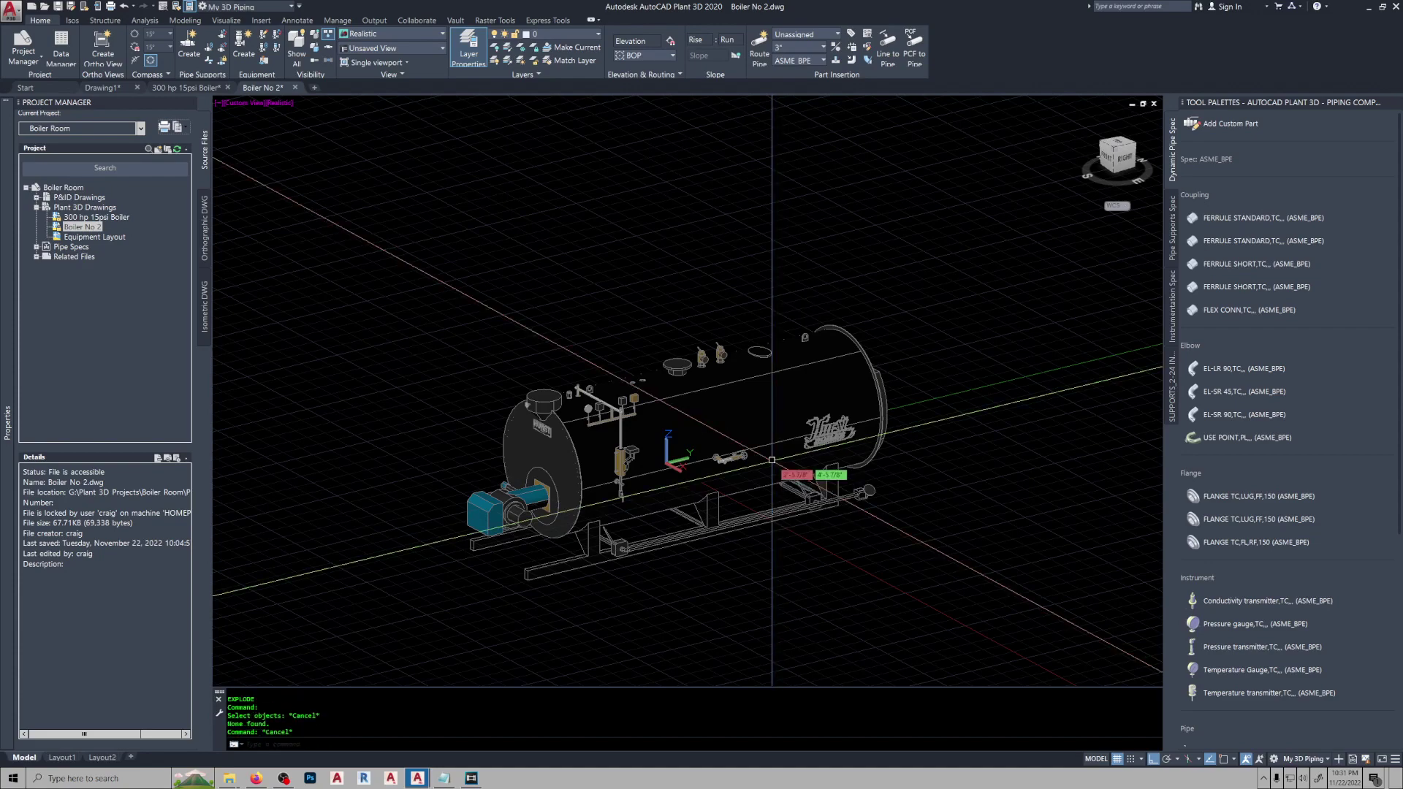
pyautogui.write('xx')
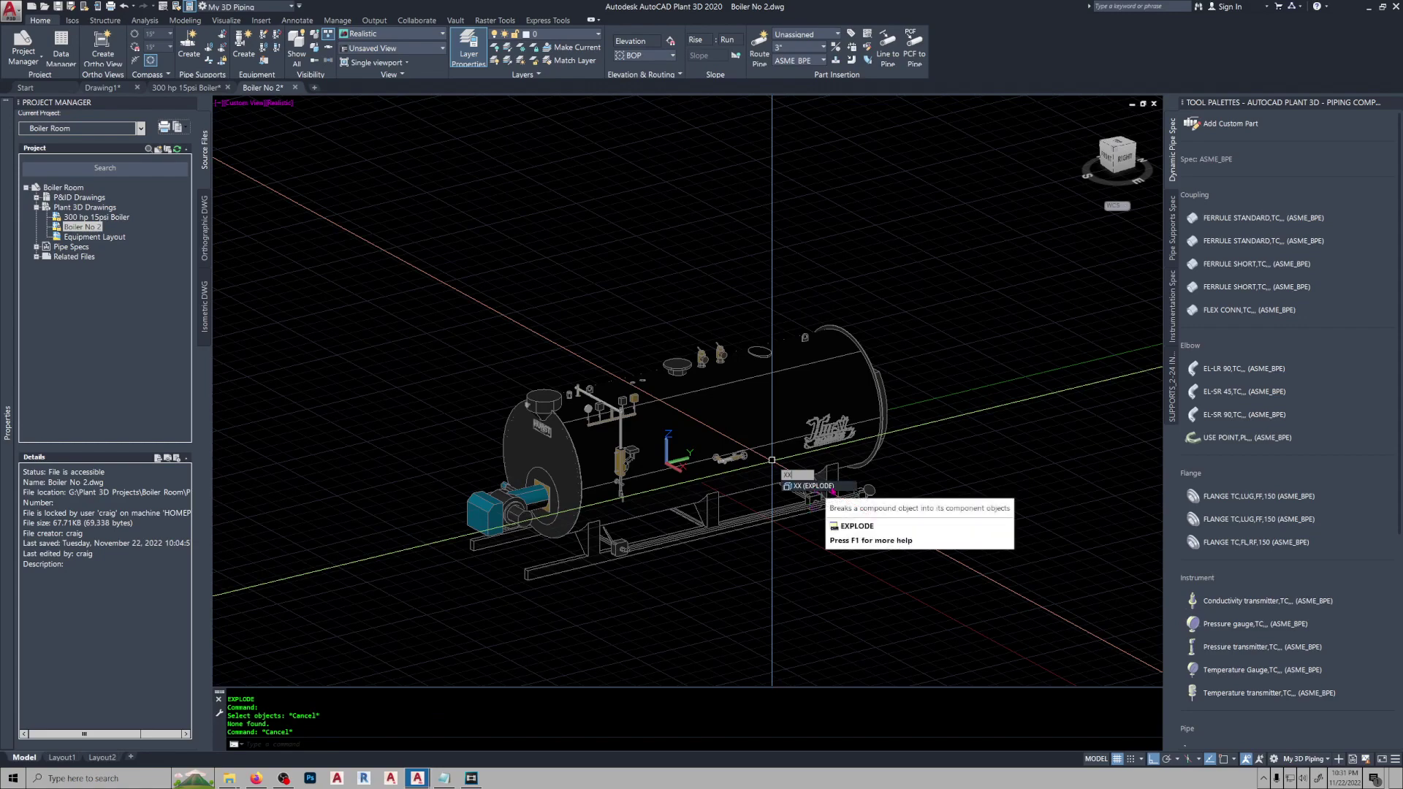
pyautogui.press('Escape')
pyautogui.press('Escape')
pyautogui.write('xp')
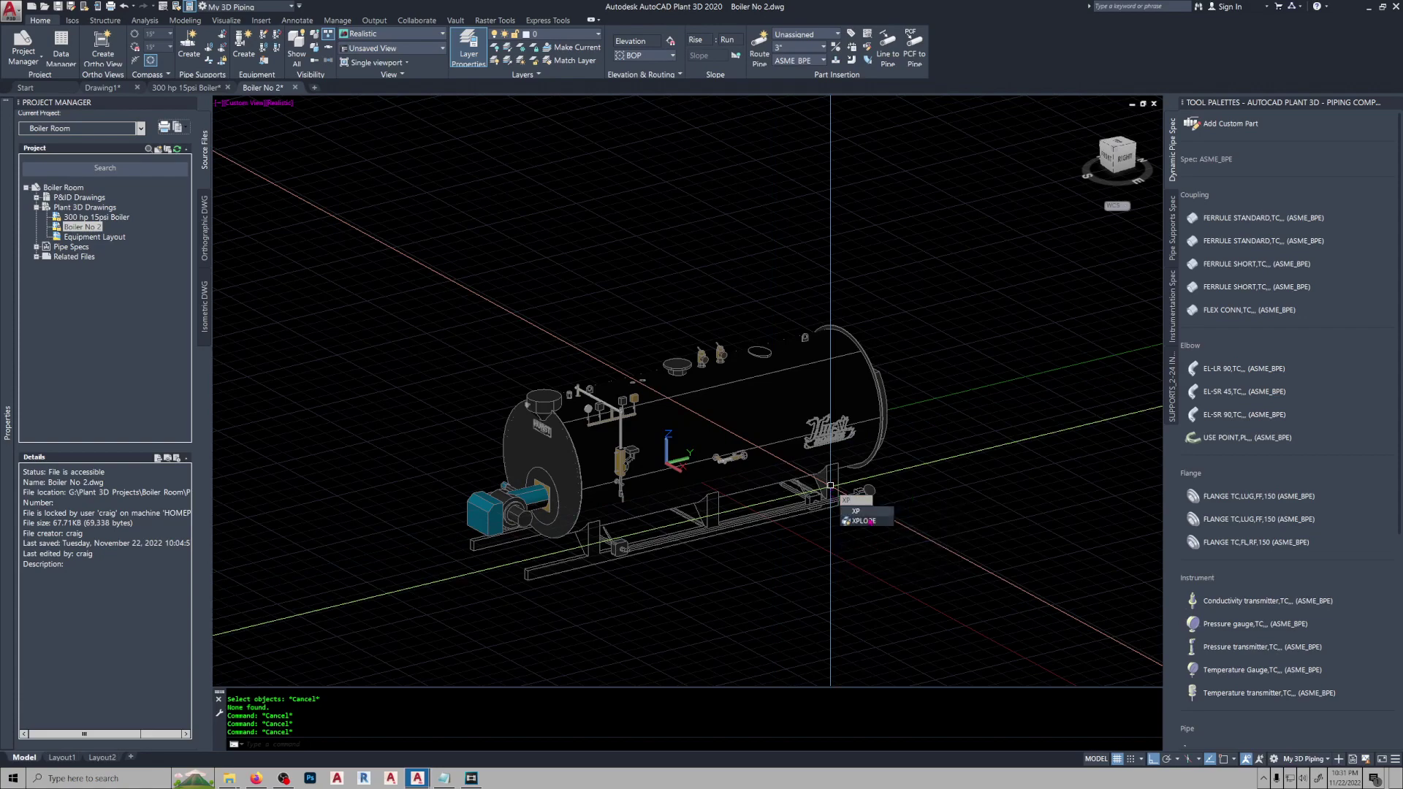
pyautogui.press('Escape')
pyautogui.press('Escape')
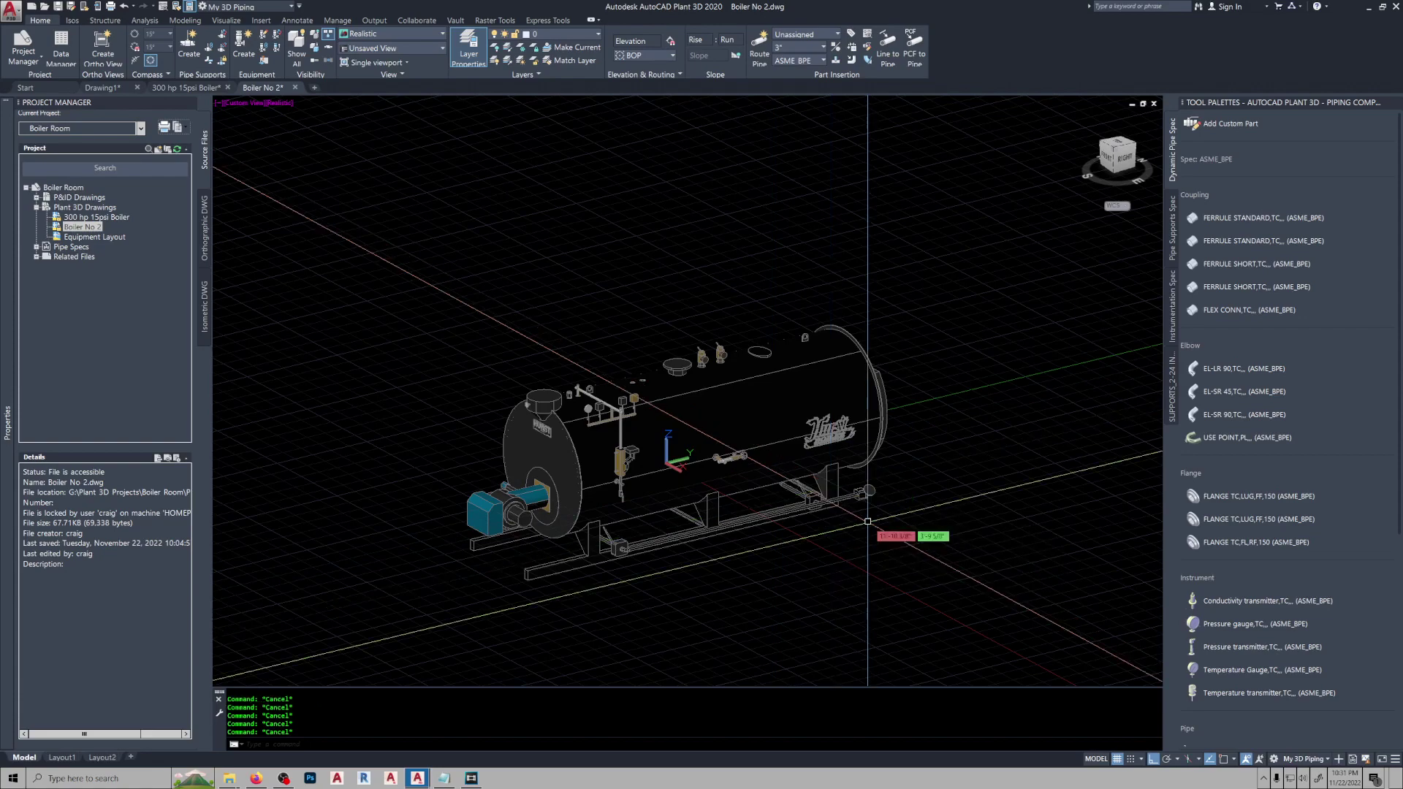
pyautogui.write('xx')
pyautogui.press('Return')
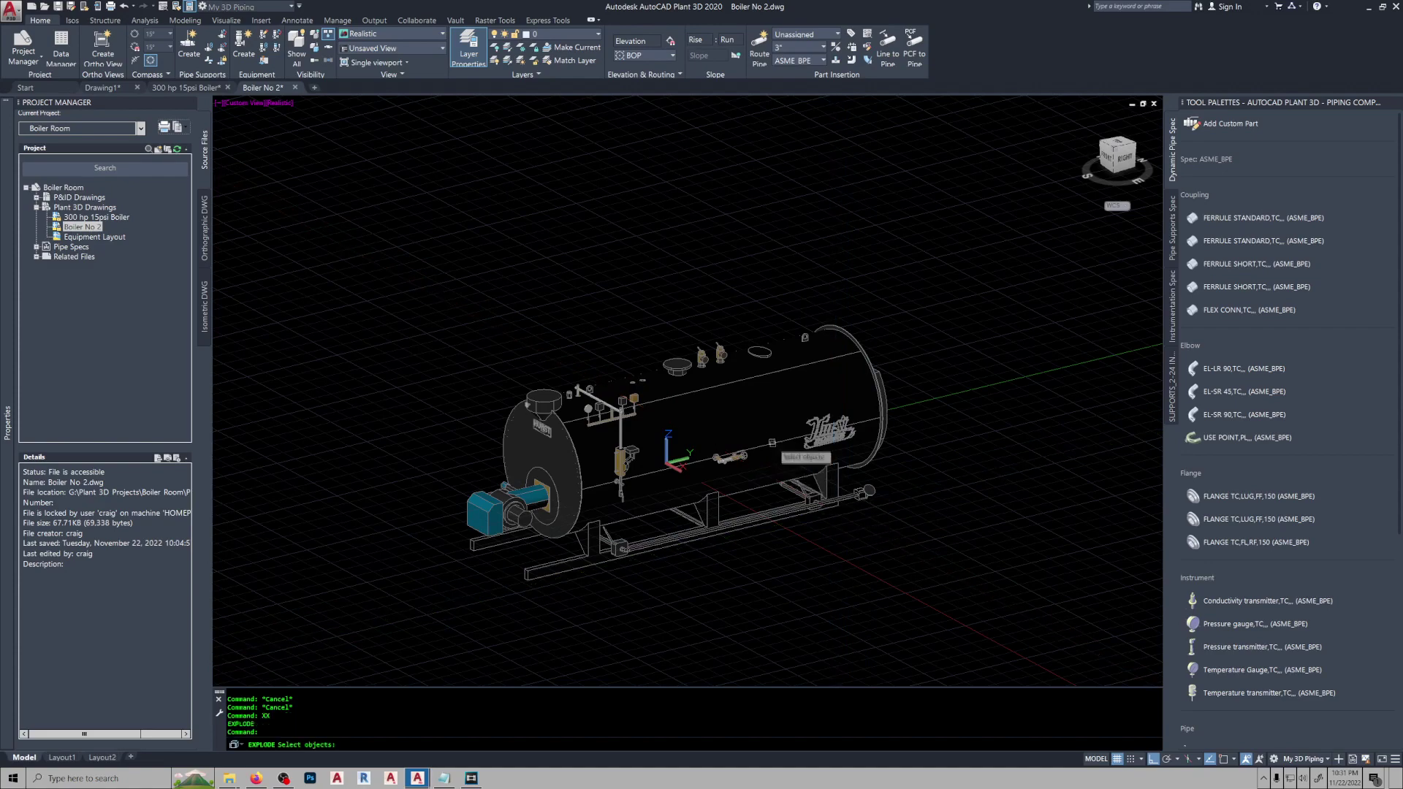
pyautogui.click(773, 461)
pyautogui.press('Return')
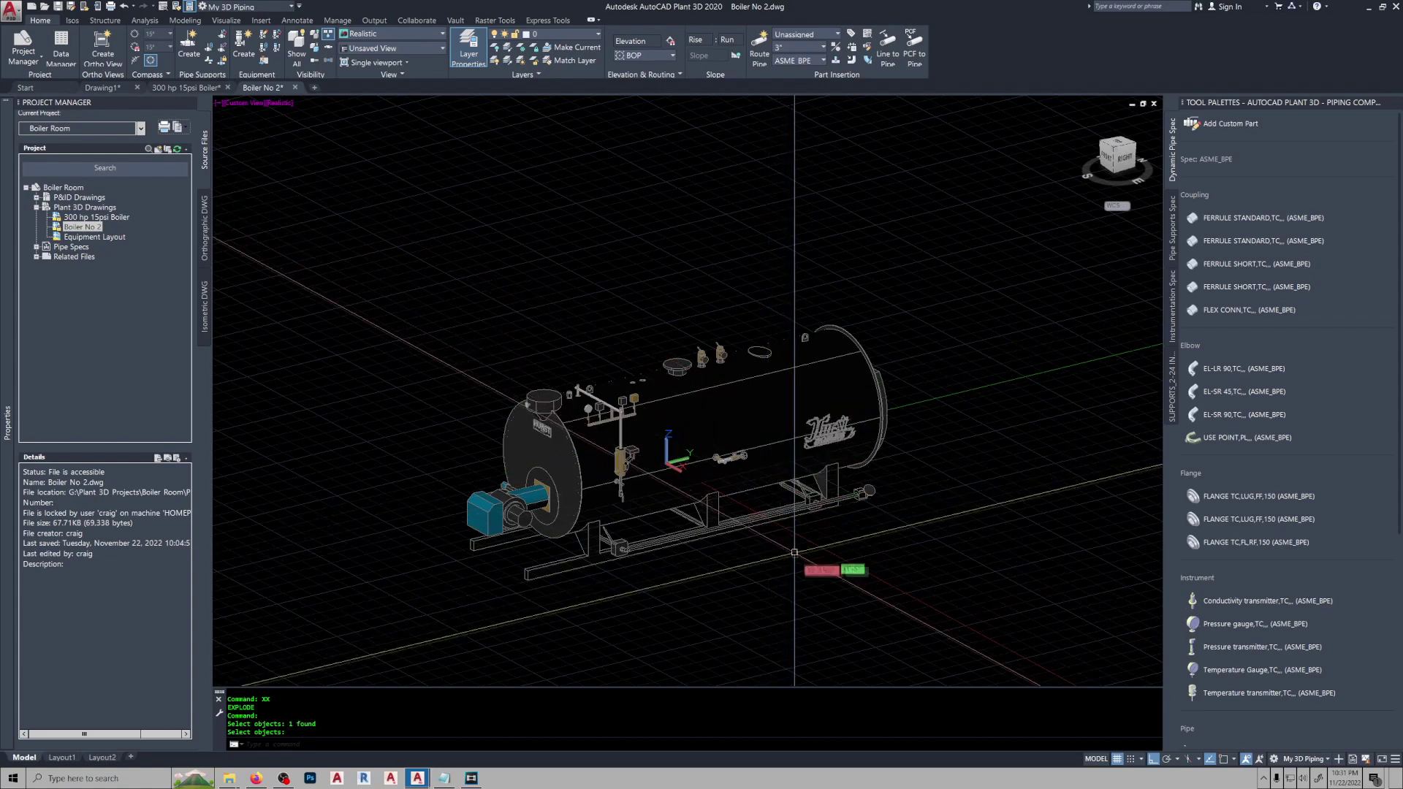
# Explode the remaining nested boiler block reference into separate solids.
pyautogui.write('xx')
pyautogui.press('Return')
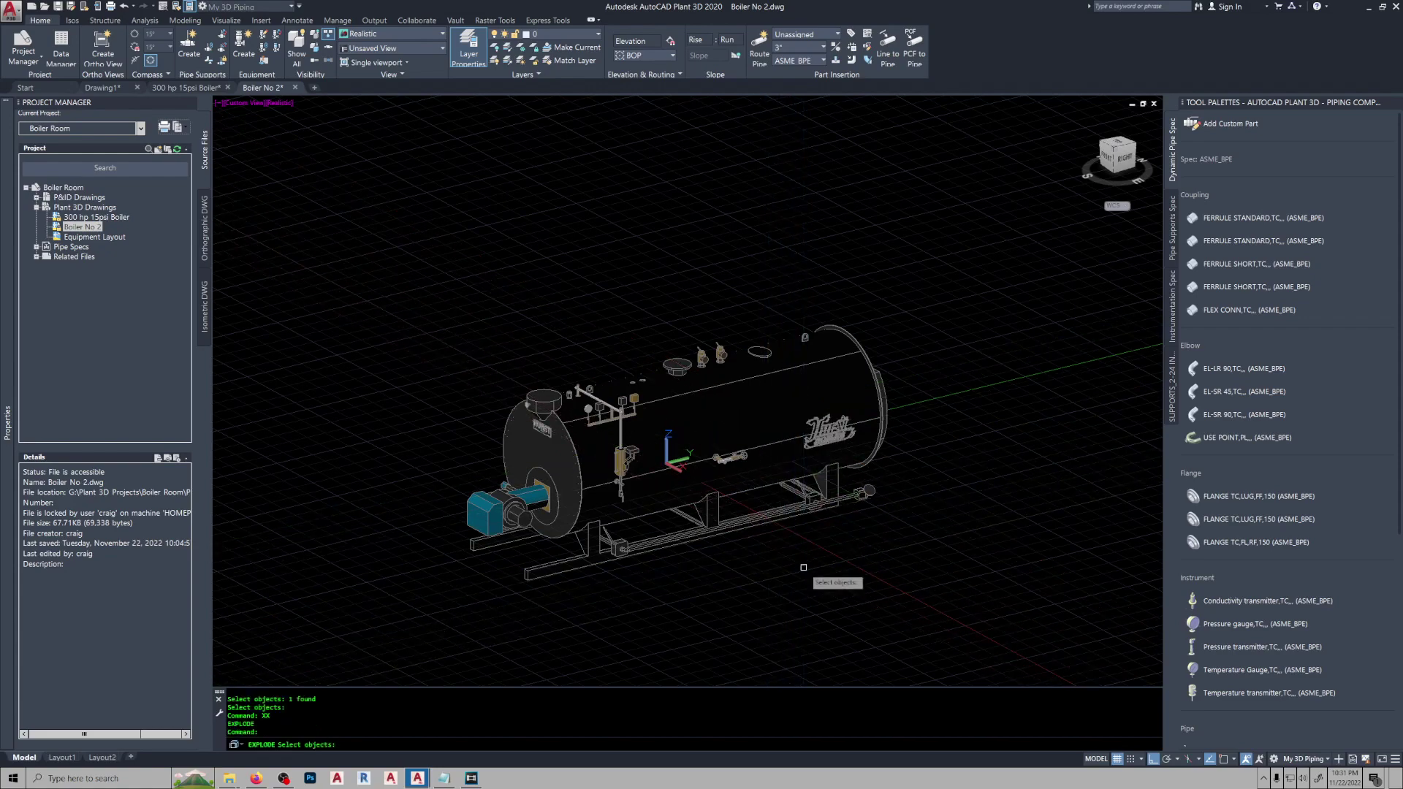
pyautogui.click(758, 450)
pyautogui.press('Return')
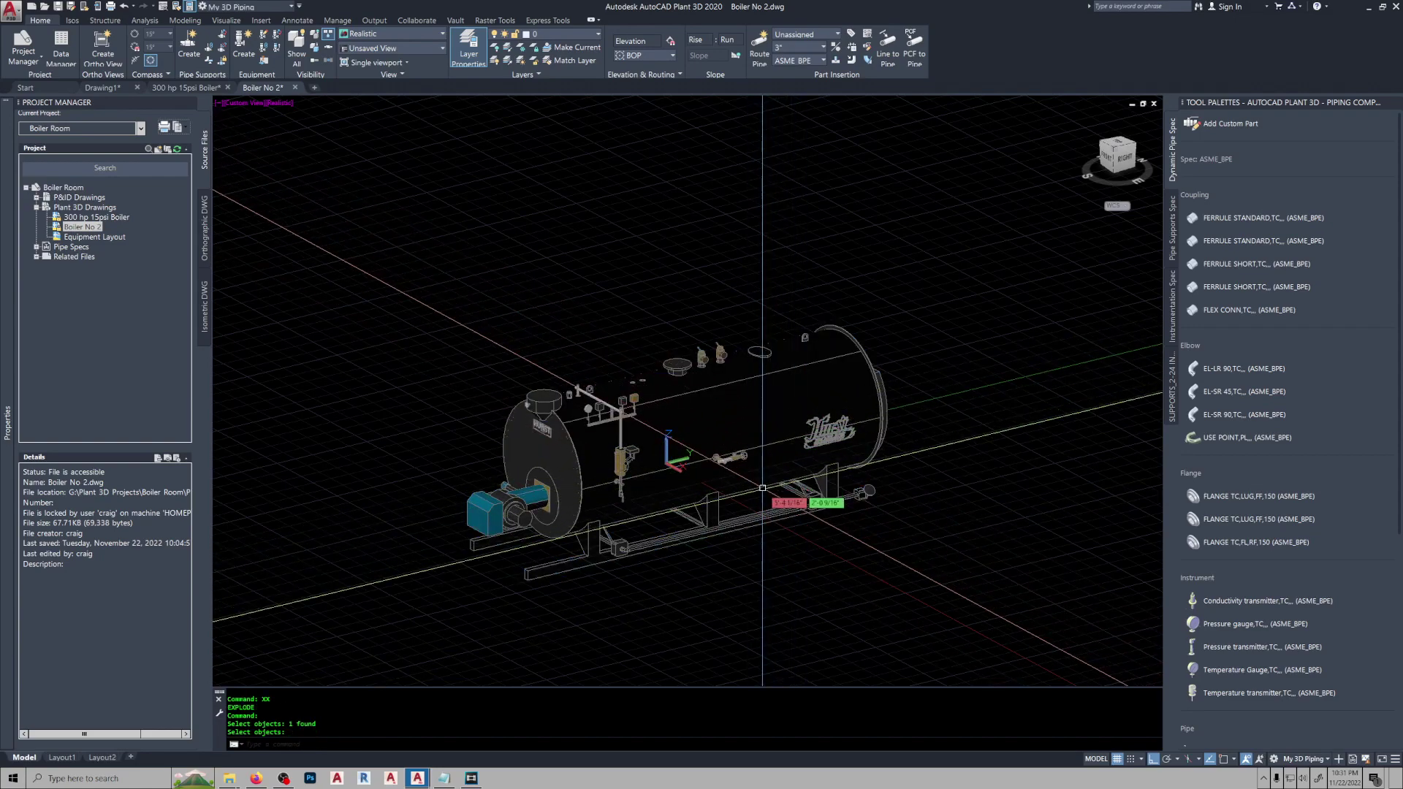
pyautogui.write('x')
pyautogui.press('Return')
pyautogui.press('Return')
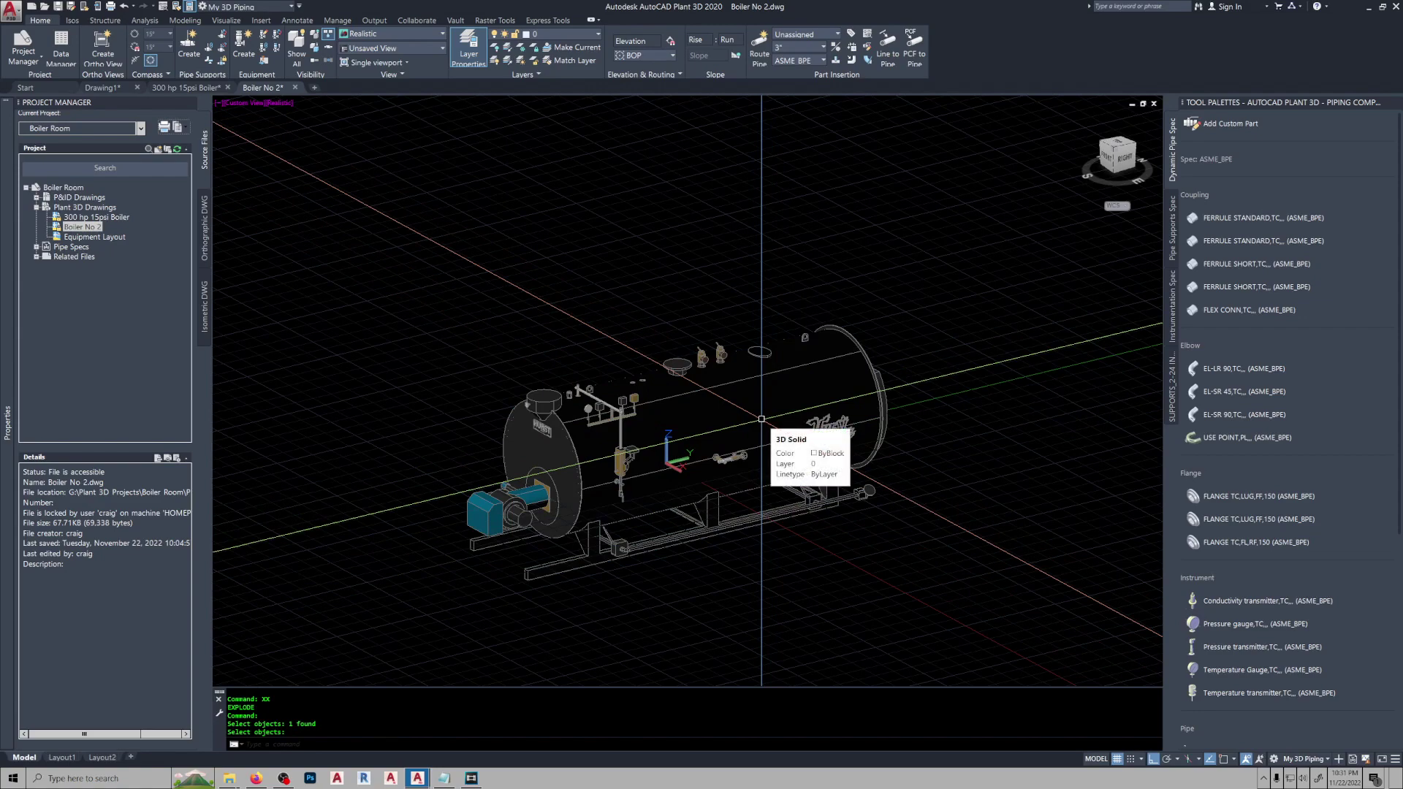
# Hide the boiler shell with HH, then erase the small brackets and plate.
pyautogui.click(762, 419)
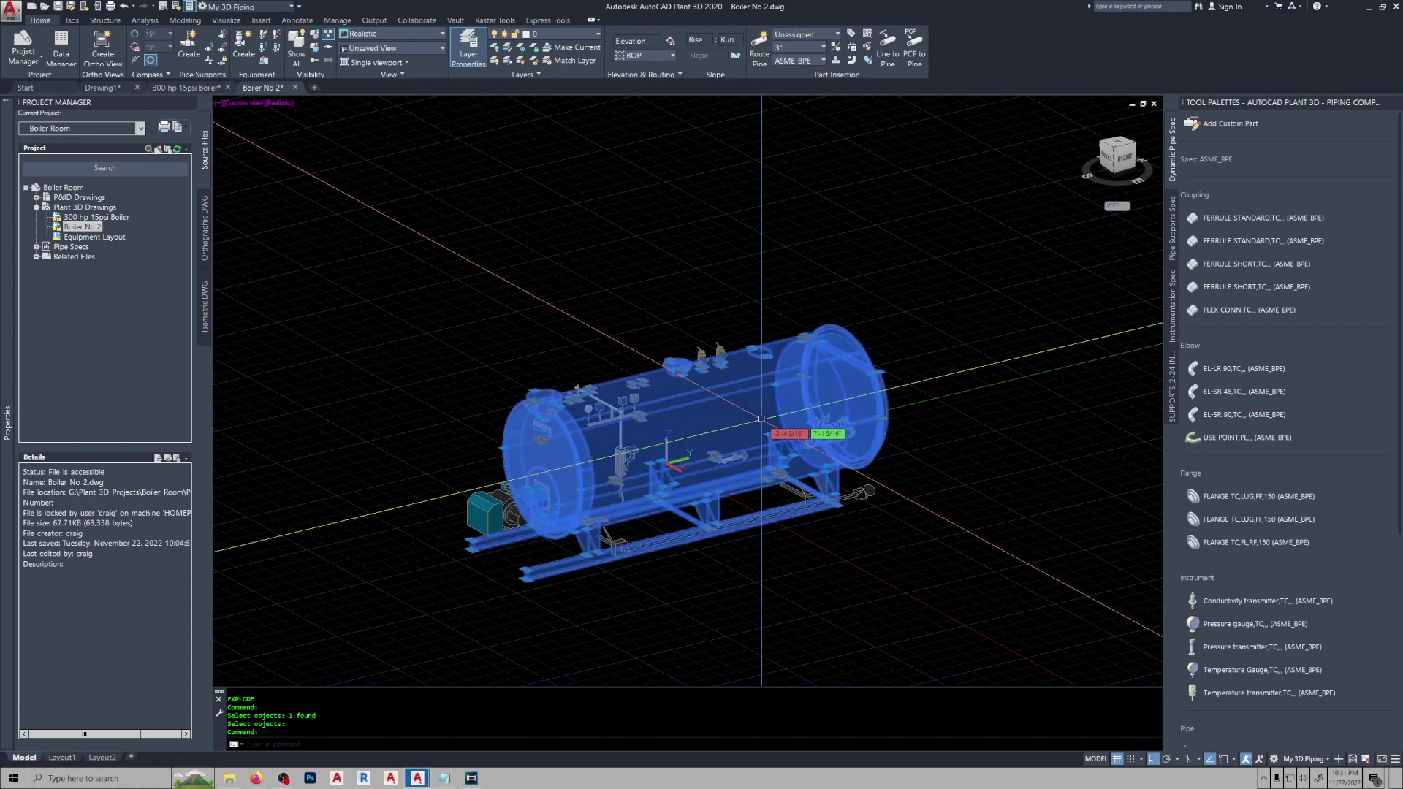
pyautogui.press('Escape')
pyautogui.press('Escape')
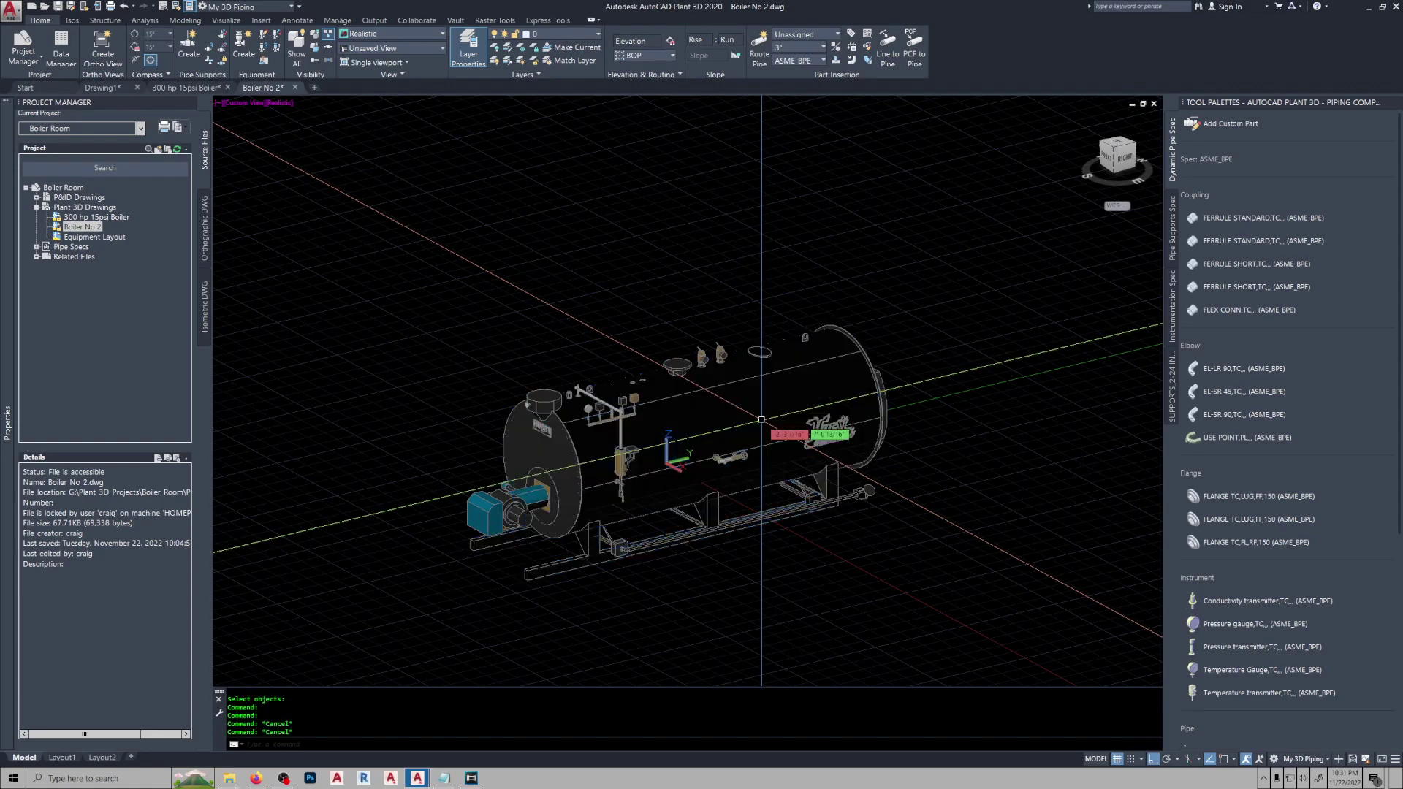
pyautogui.write('hh')
pyautogui.press('Return')
pyautogui.click(762, 419)
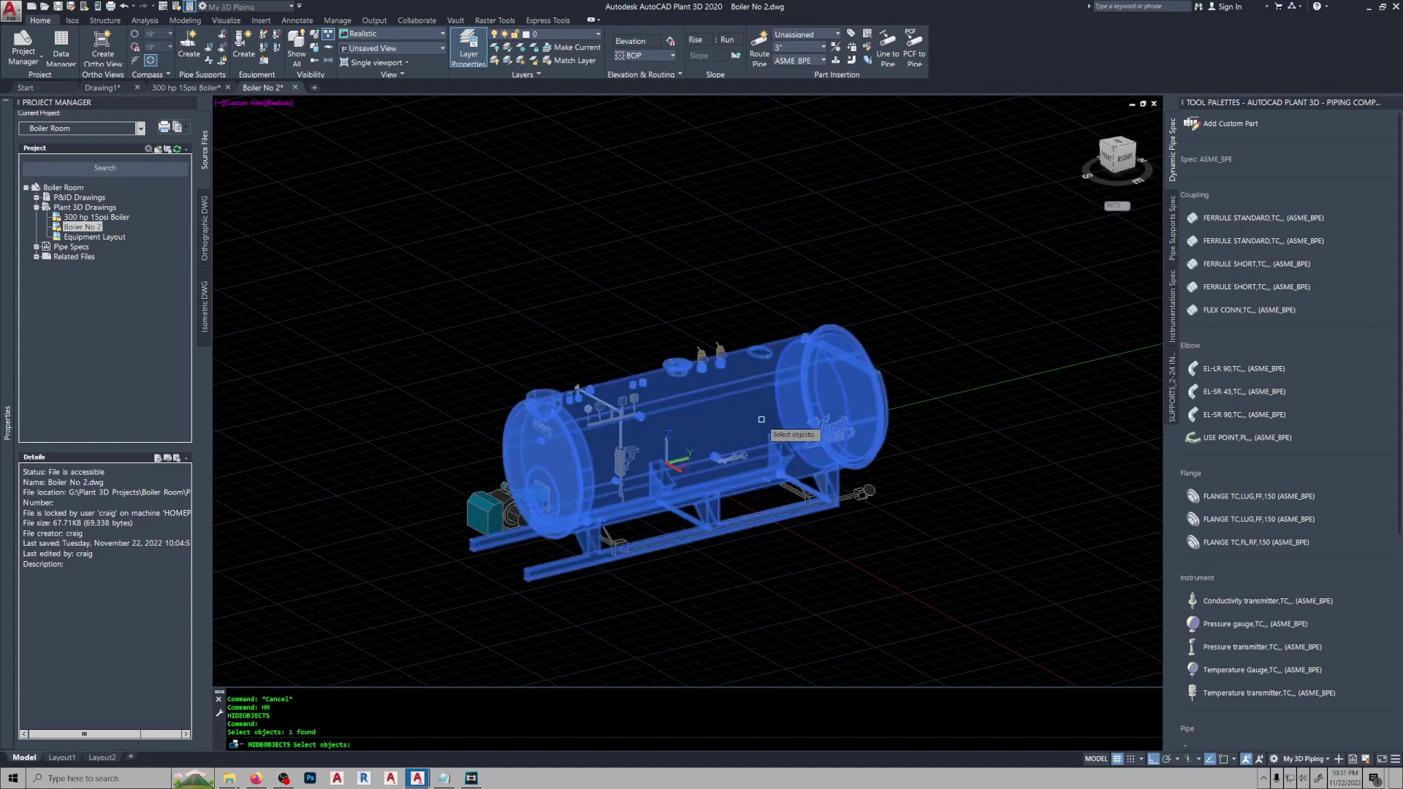
pyautogui.press('Return')
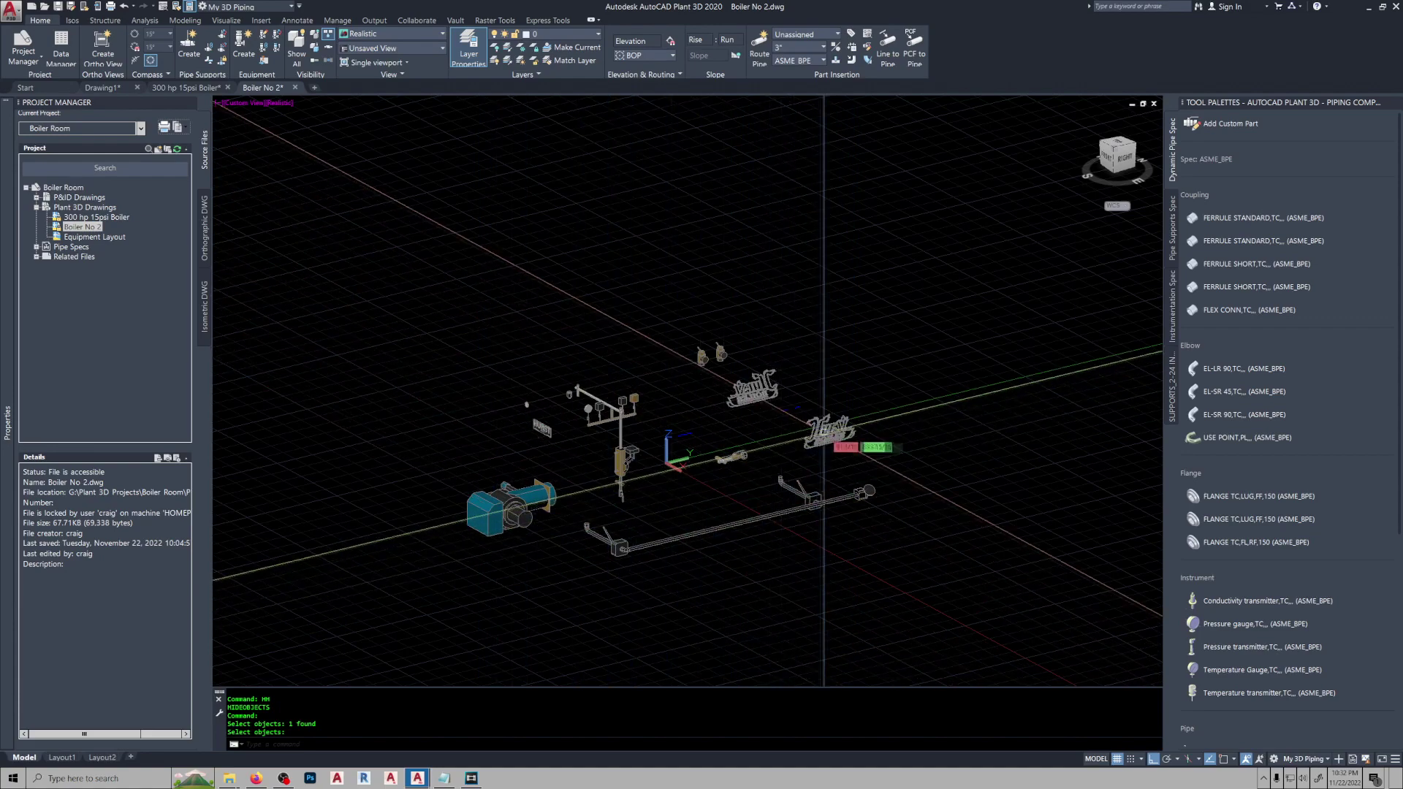
pyautogui.press('Return')
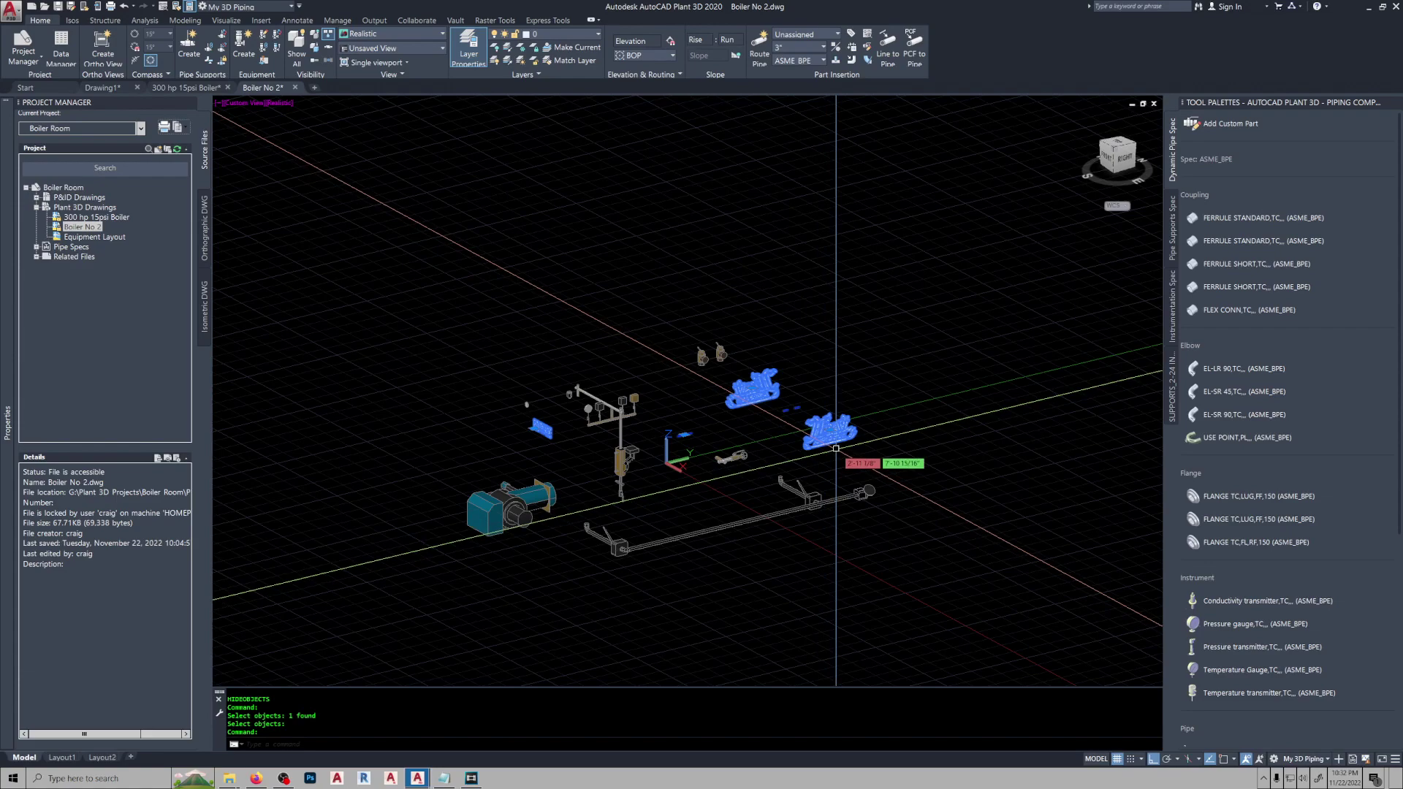
pyautogui.press('Delete')
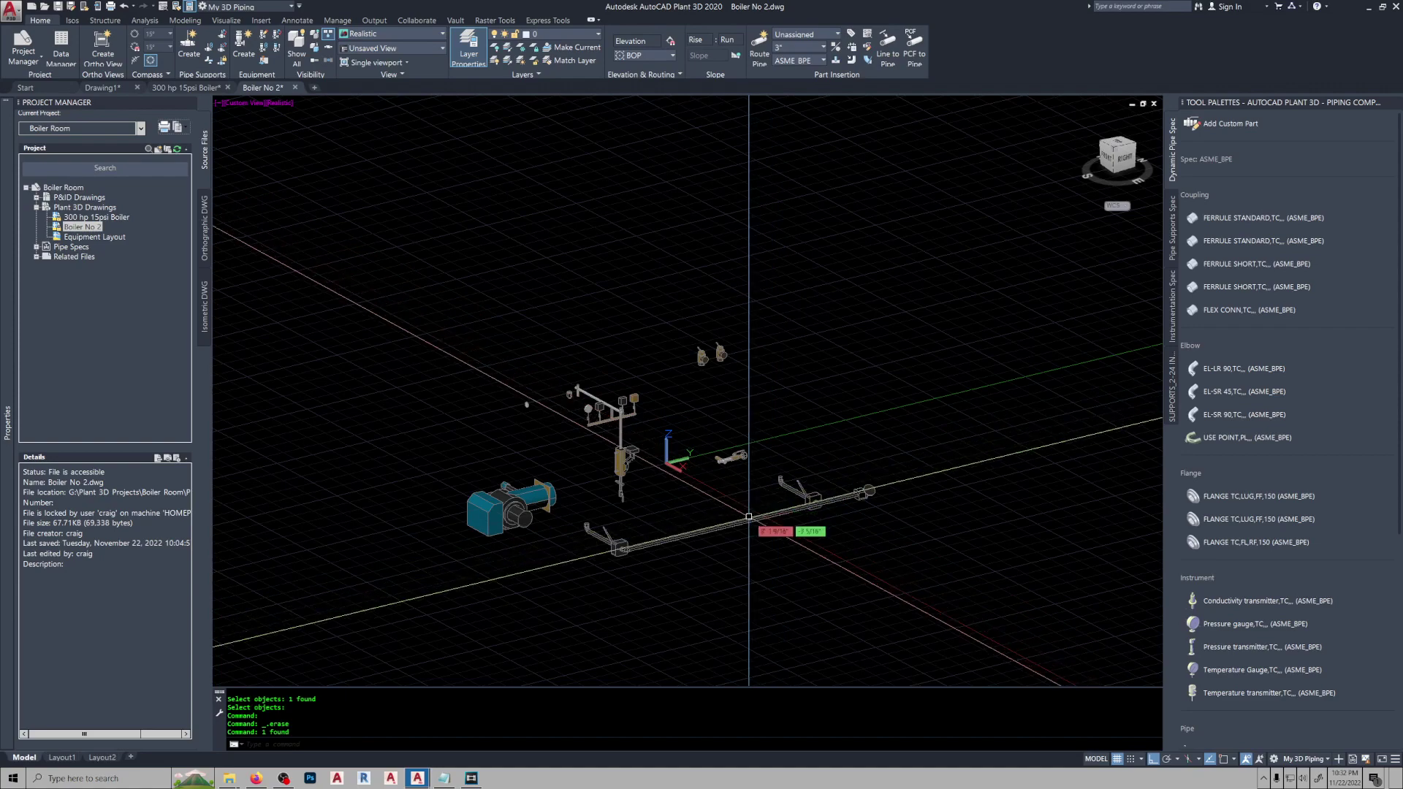
# Window-select the nine inner piping parts and explode them into 3D solids.
pyautogui.write('XX')
pyautogui.press('Return')
pyautogui.click(325, 219)
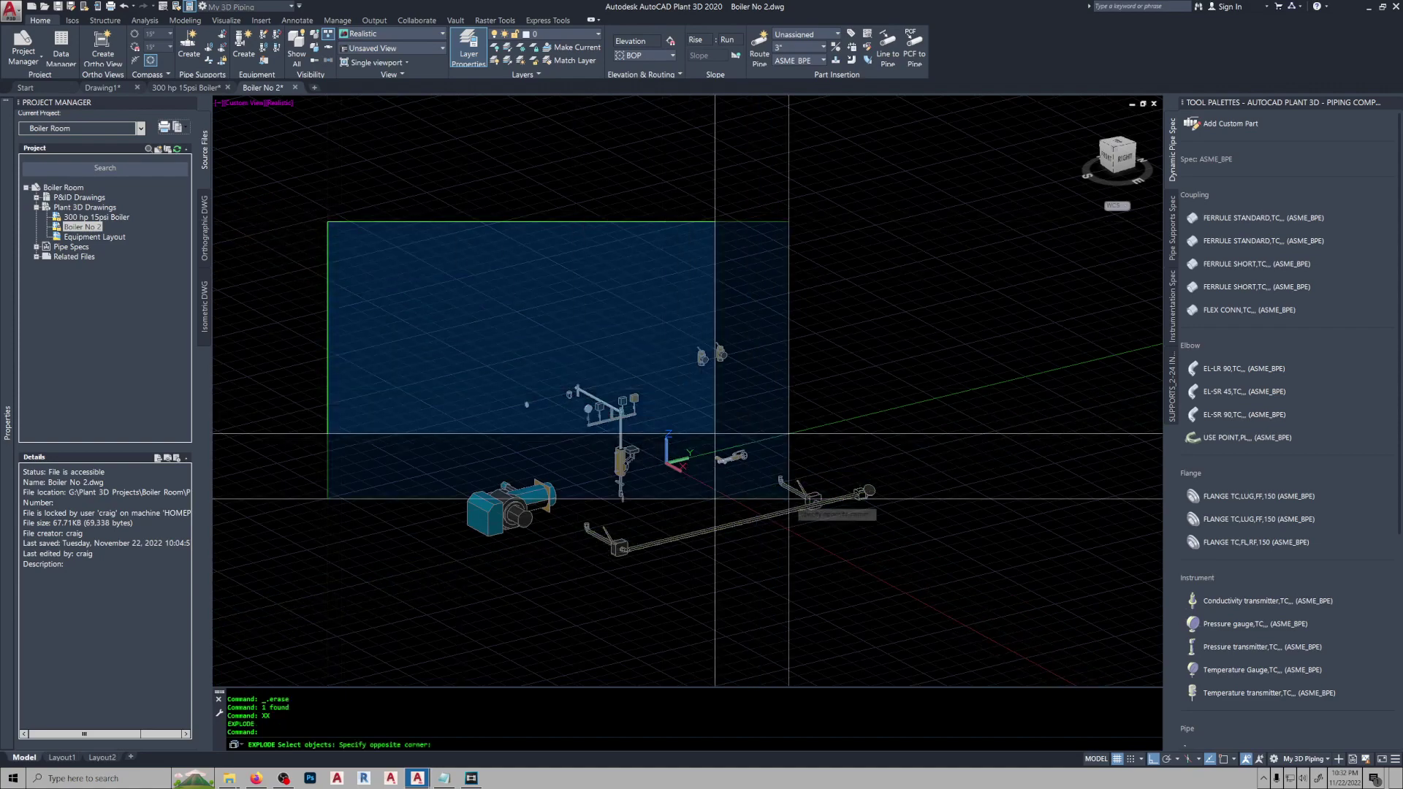
pyautogui.click(939, 594)
pyautogui.press('Return')
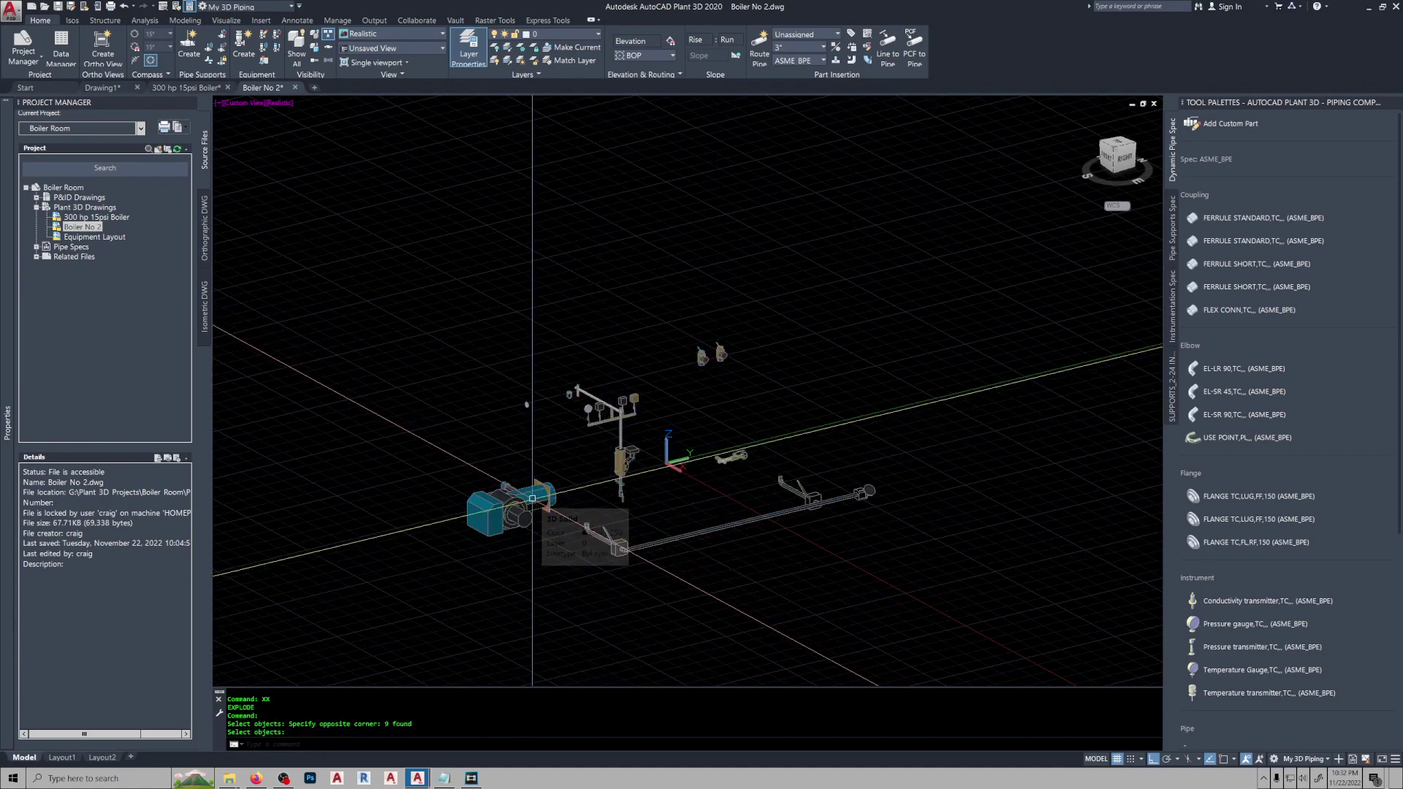
pyautogui.moveTo(497, 517)
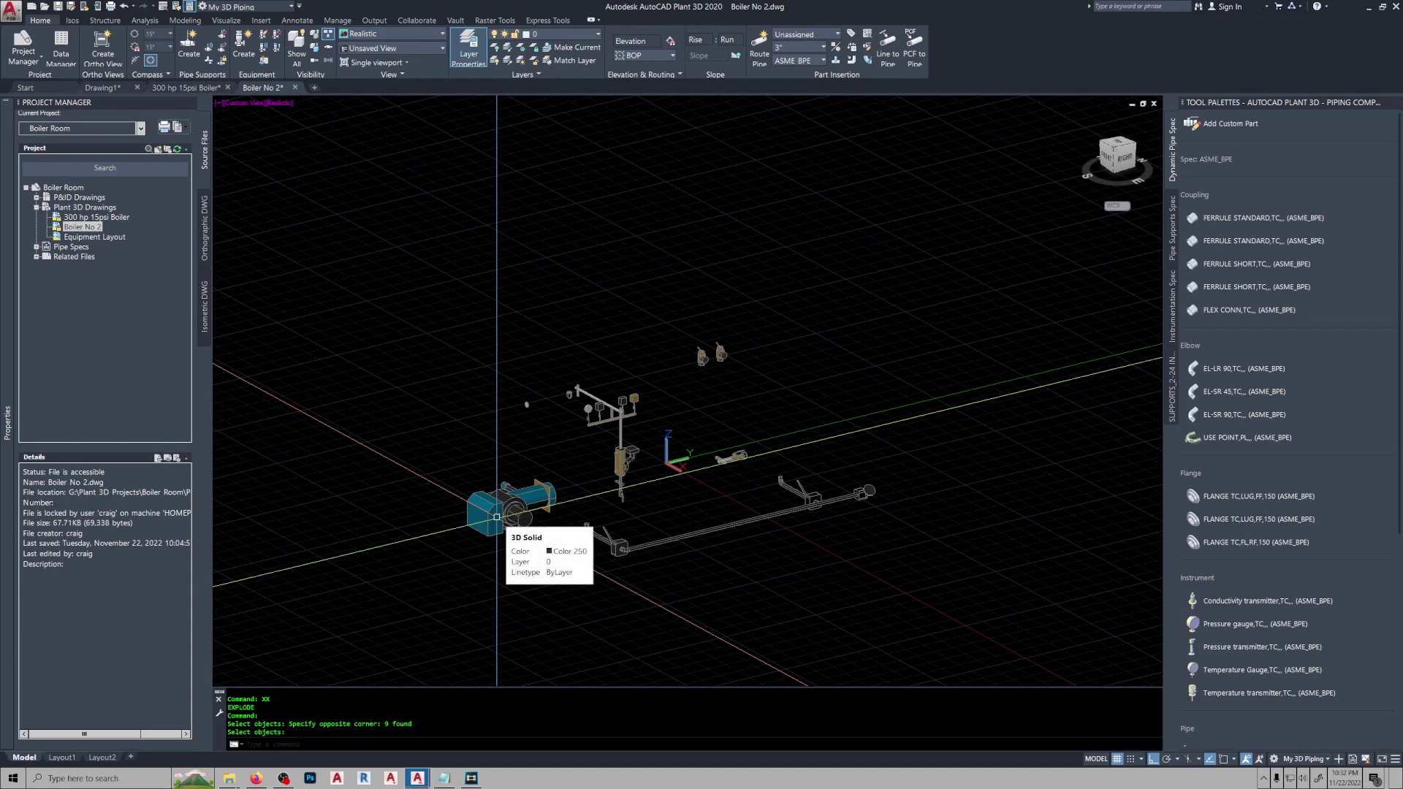
pyautogui.moveTo(698, 536)
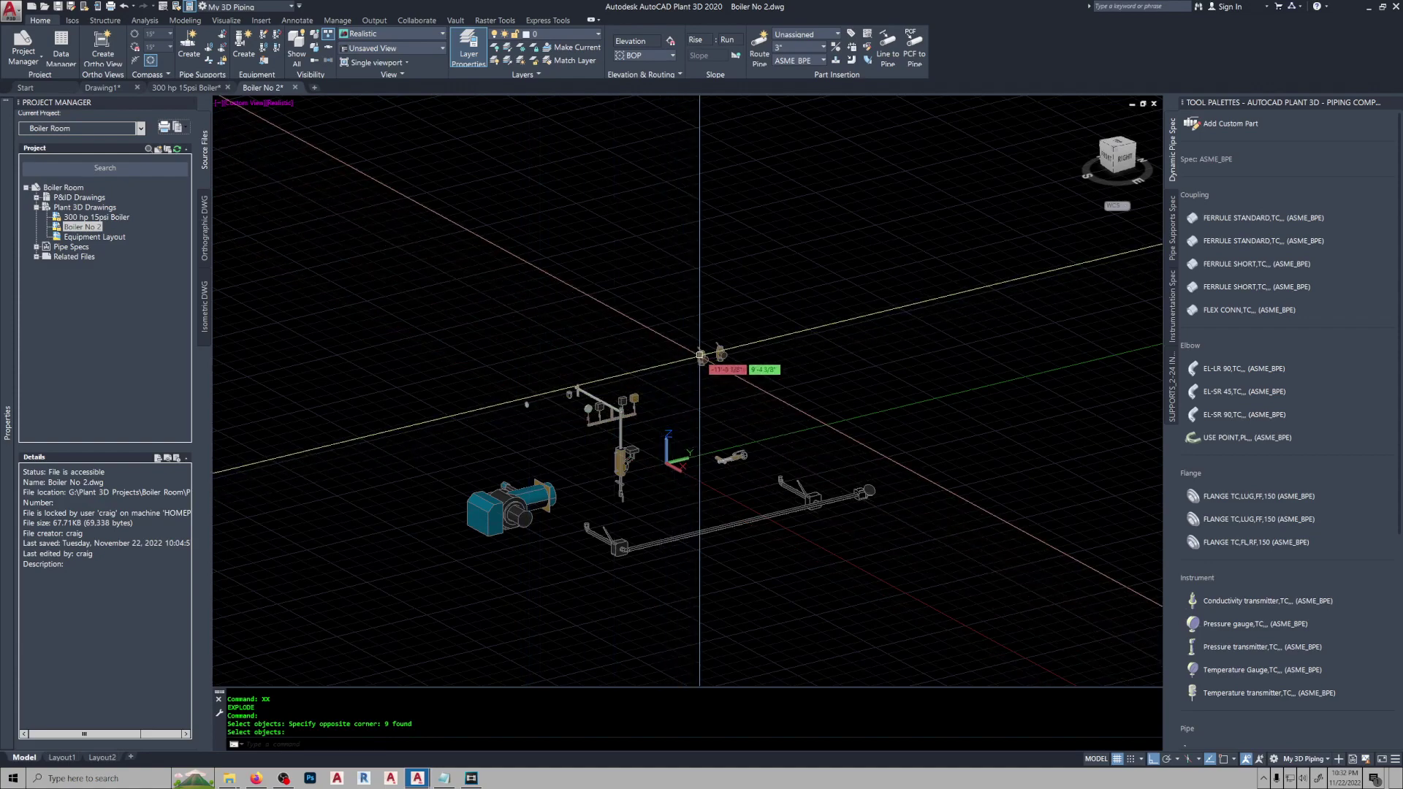
# Unisolate objects with HR so the full boiler model shows again.
pyautogui.scroll(5, 555, 400)
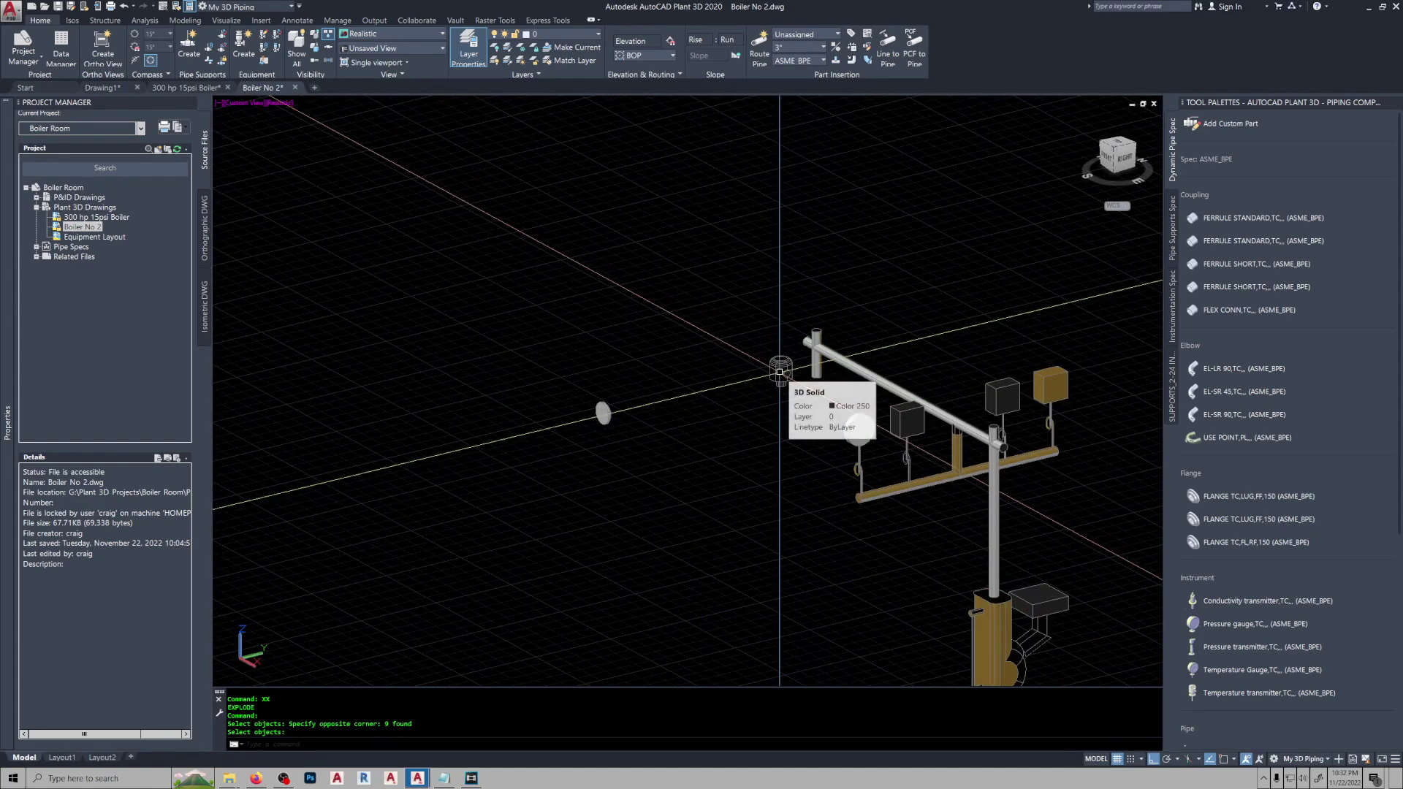
pyautogui.scroll(-5, 768, 470)
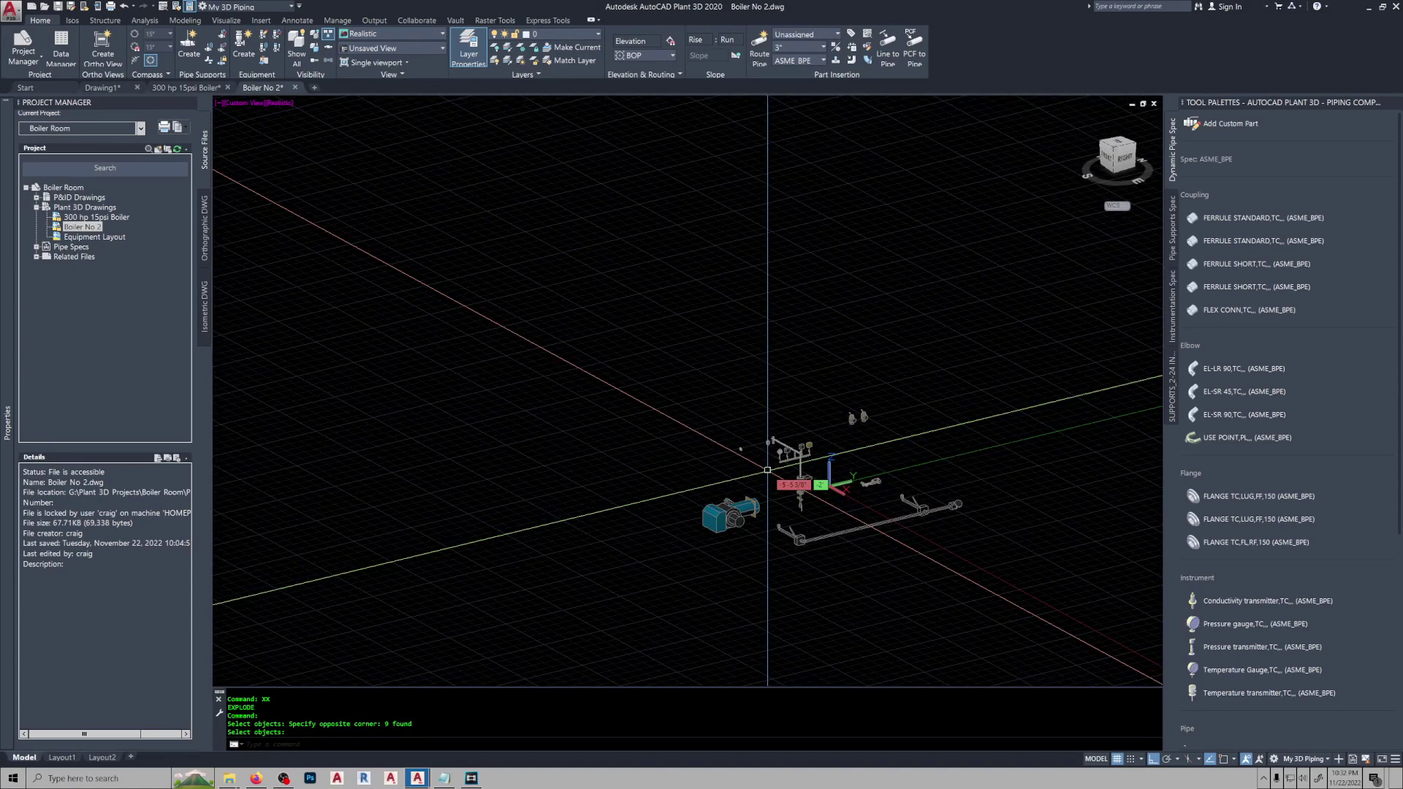
pyautogui.write('H')
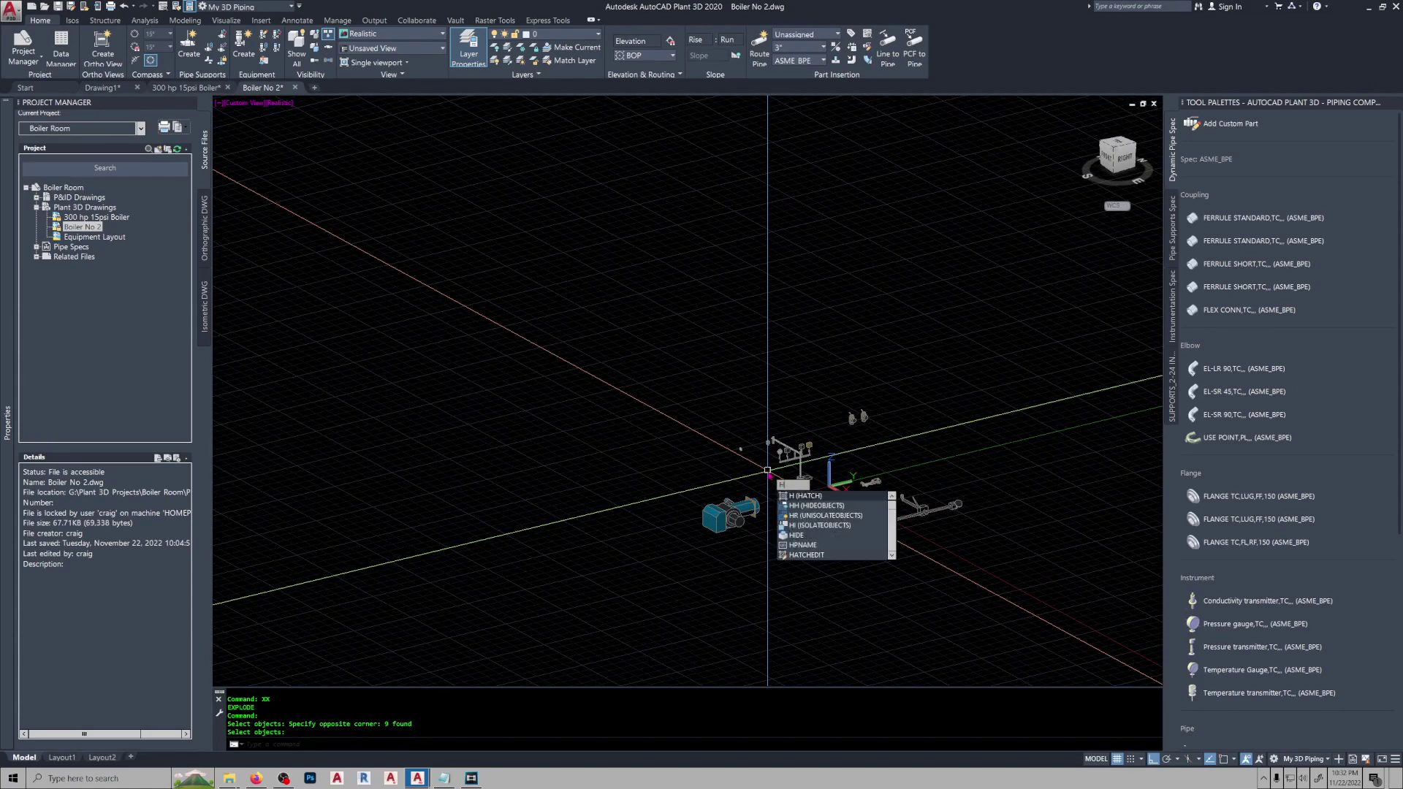
pyautogui.write('R')
pyautogui.press('Return')
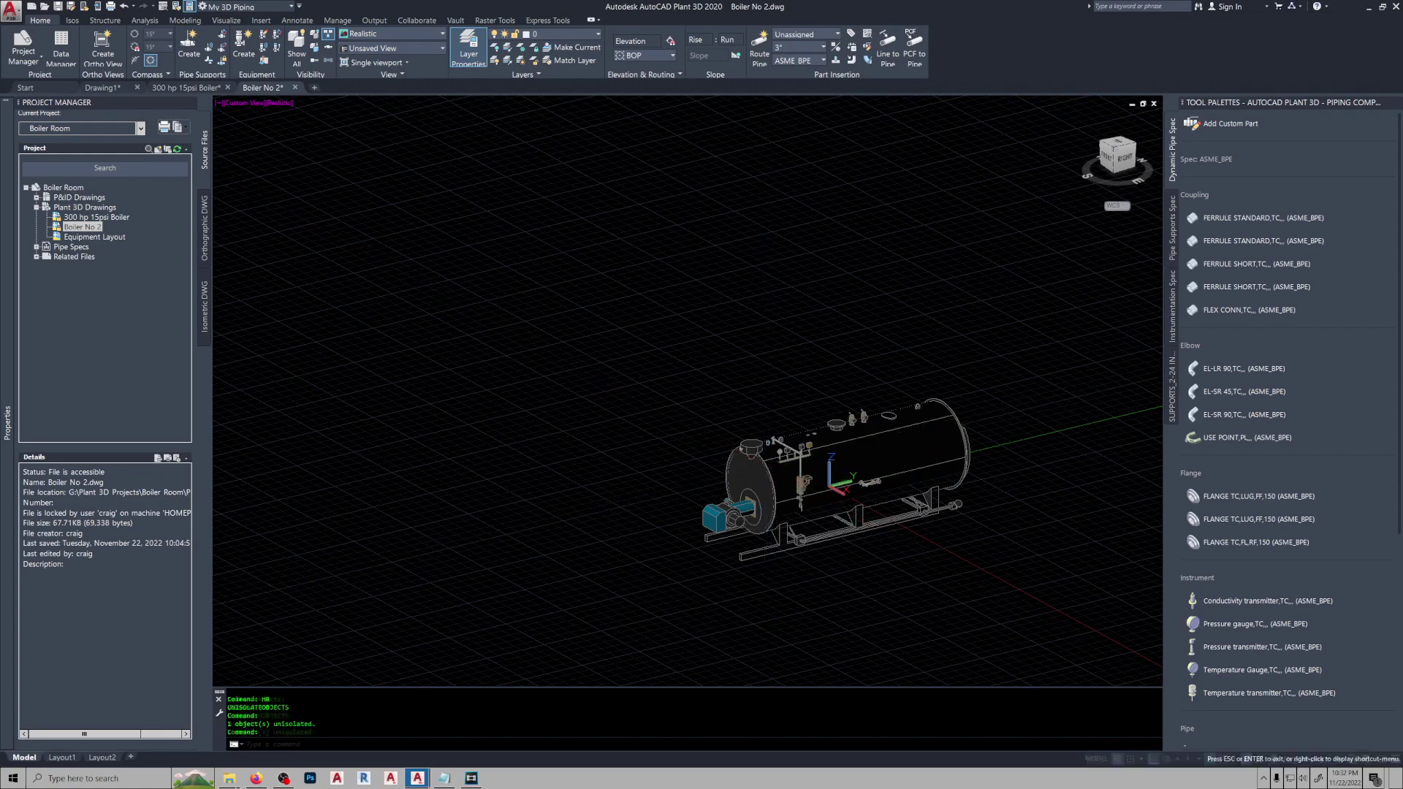
# Switch to the My 3D Modeling workspace and union the boiler's 12 solids.
pyautogui.moveTo(757, 537); pyautogui.dragTo(673, 449, button='middle')
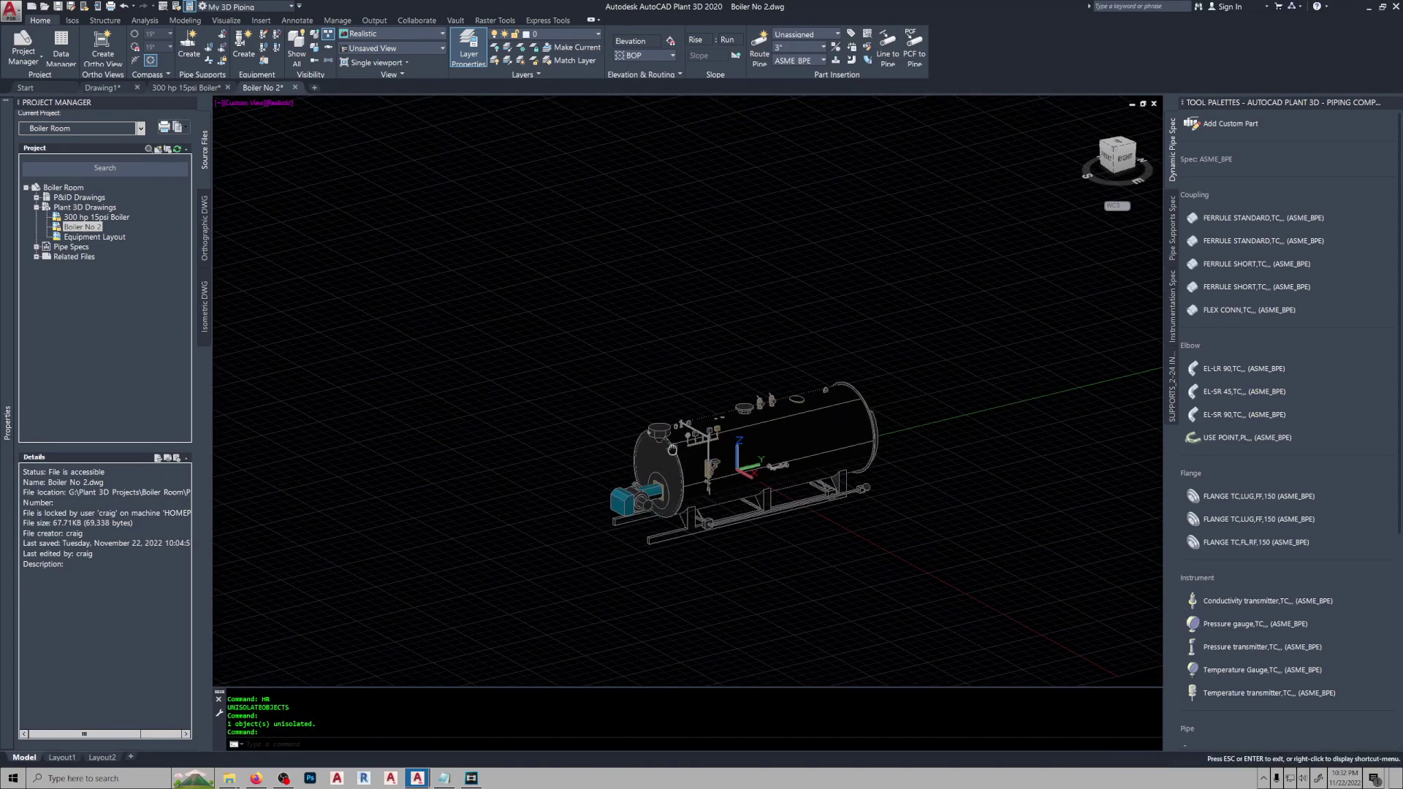
pyautogui.click(247, 10)
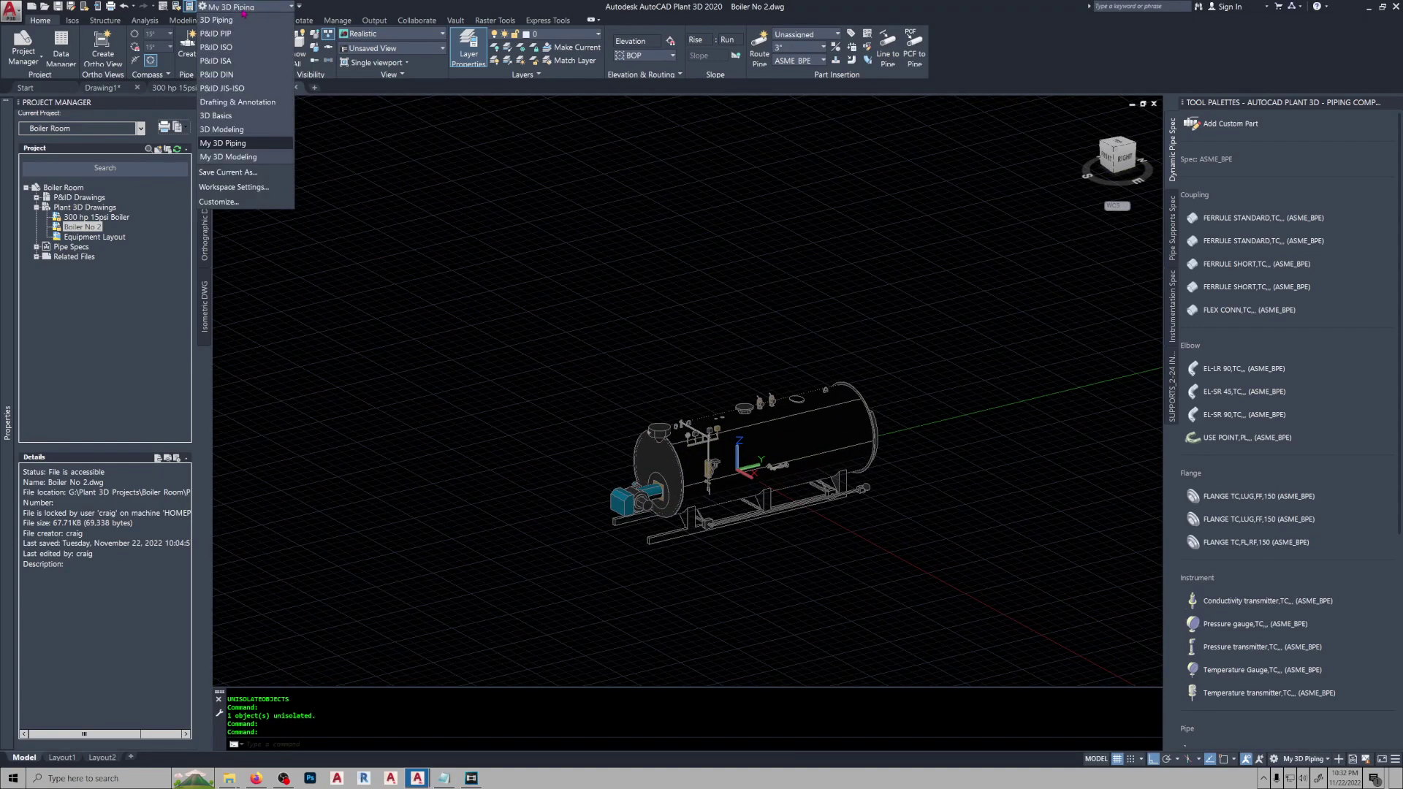
pyautogui.click(249, 171)
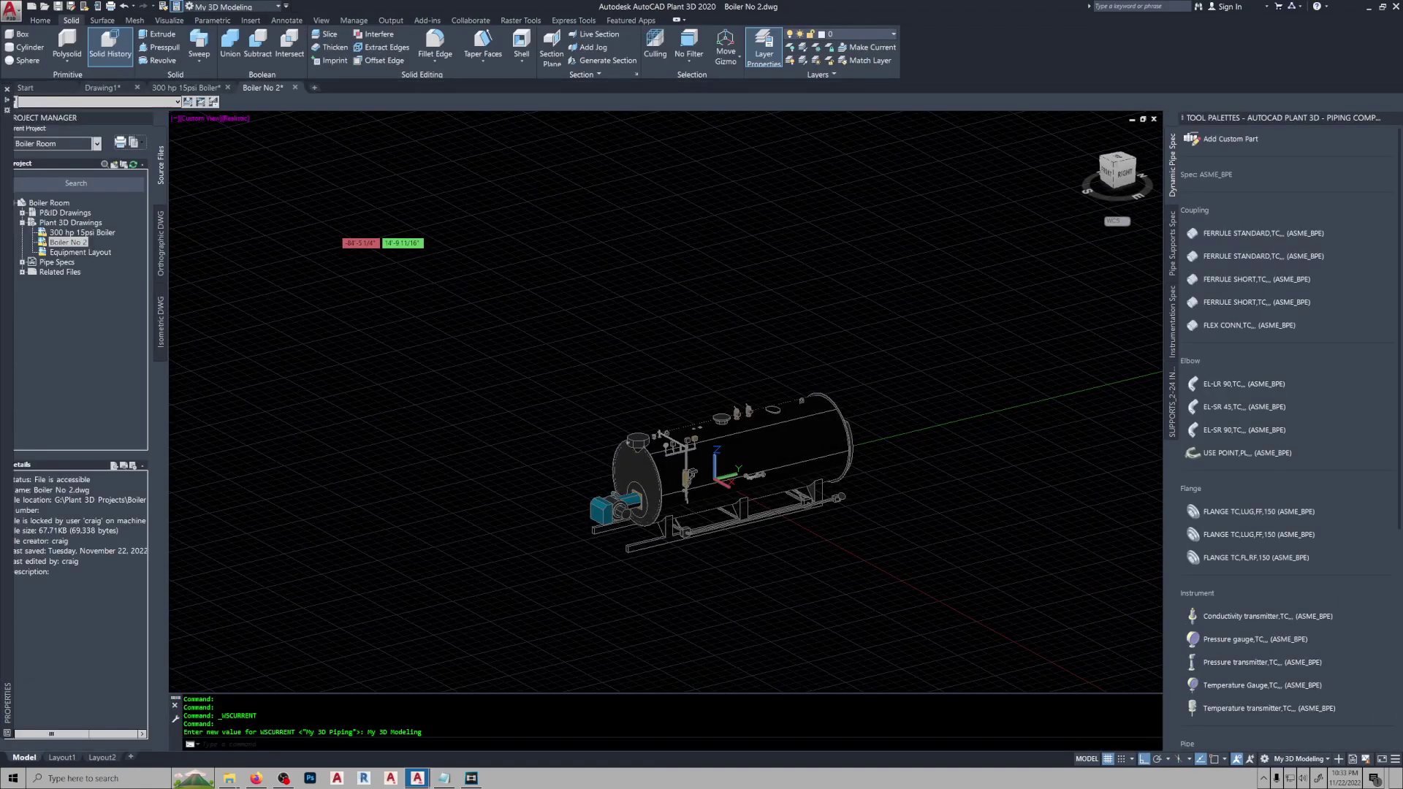
pyautogui.click(230, 42)
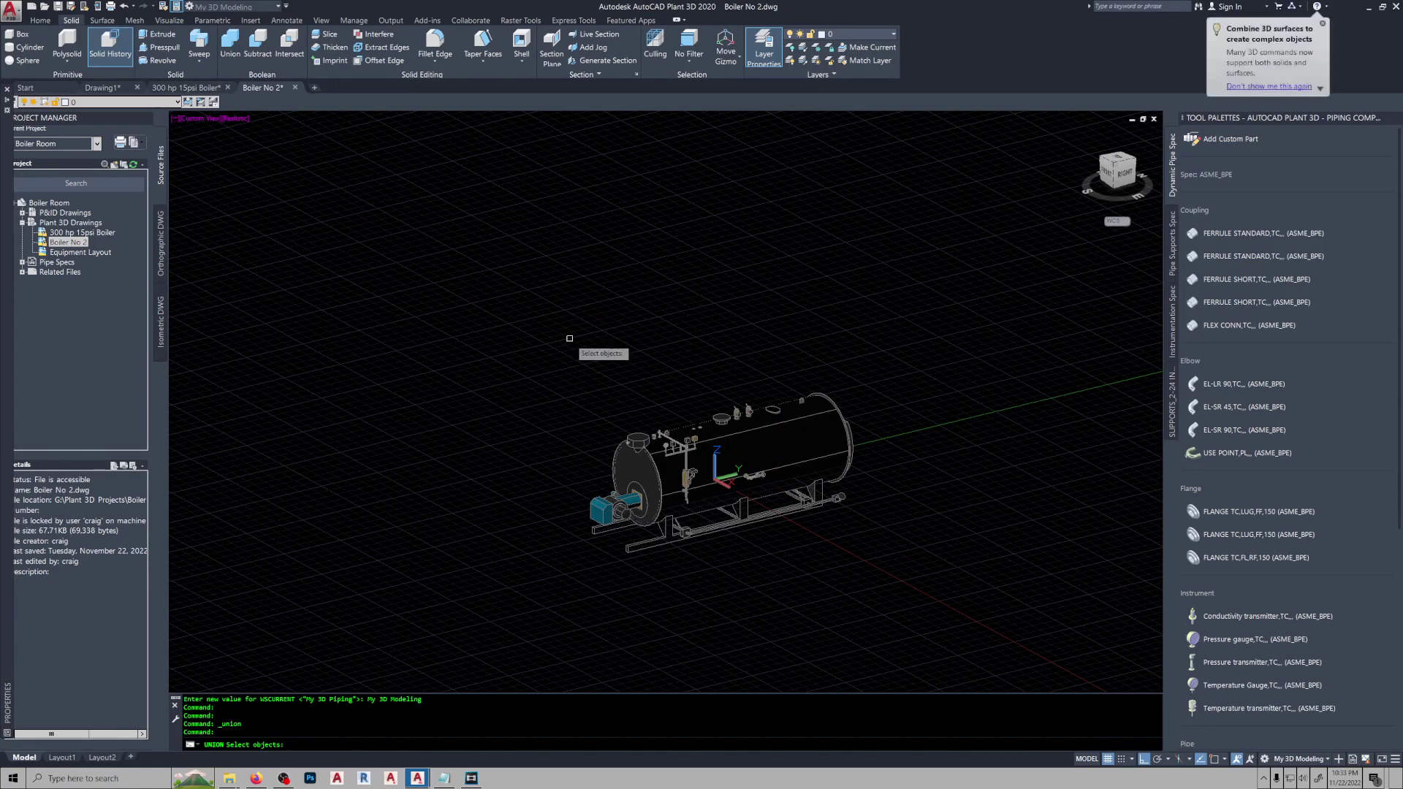
pyautogui.click(569, 338)
pyautogui.click(902, 591)
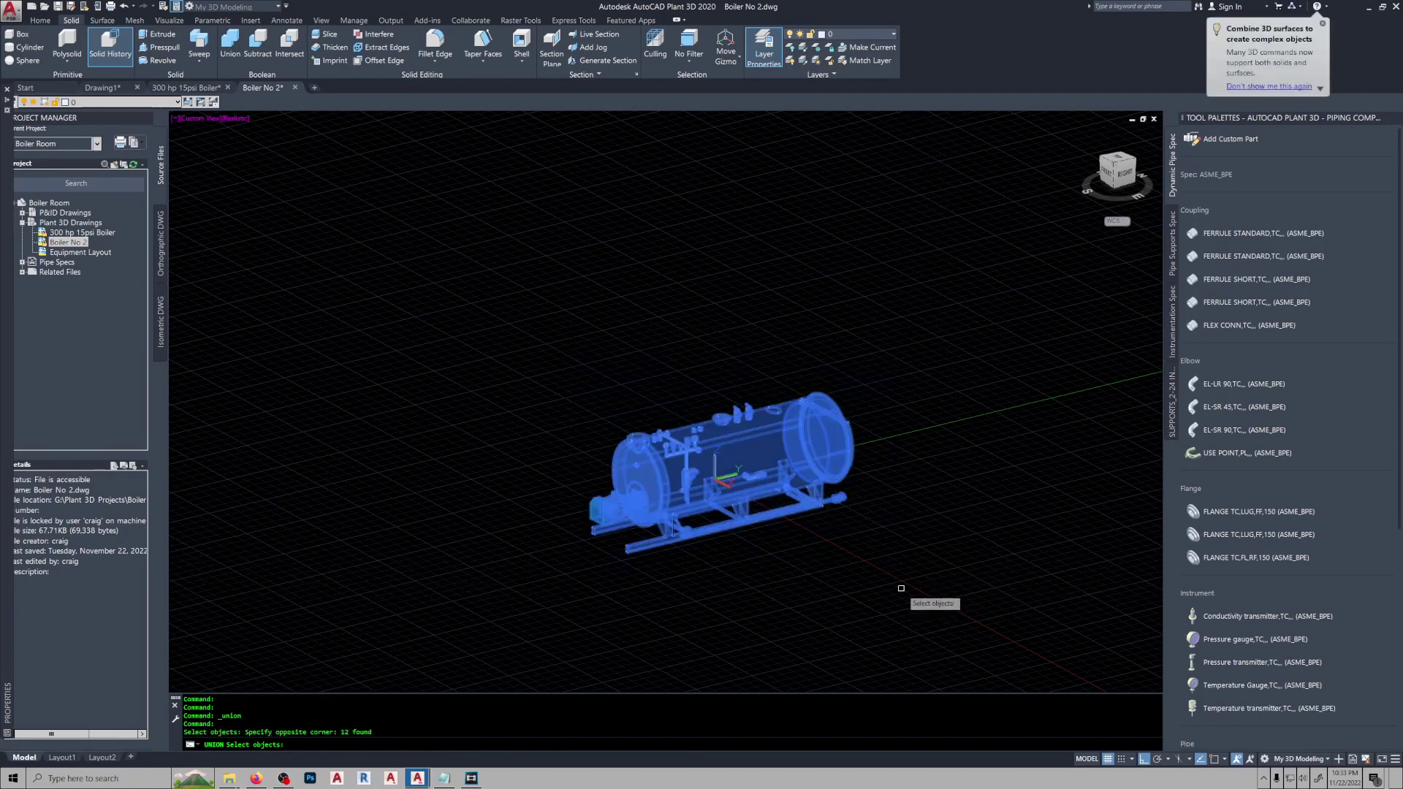
pyautogui.press('Return')
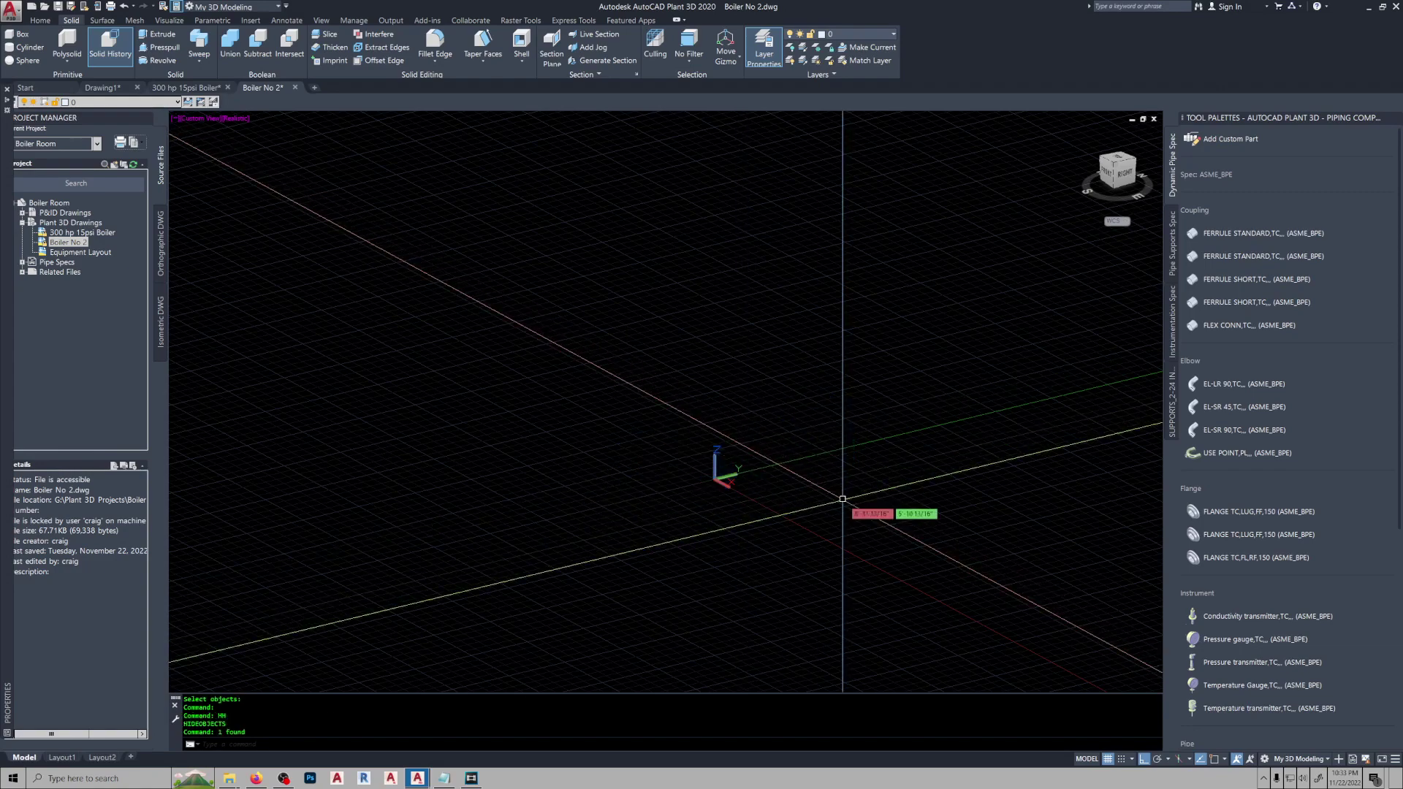
# Unhide everything with HR and confirm the boiler selects as one solid.
pyautogui.write('hr')
pyautogui.press('Return')
pyautogui.scroll(-1, 784, 479)
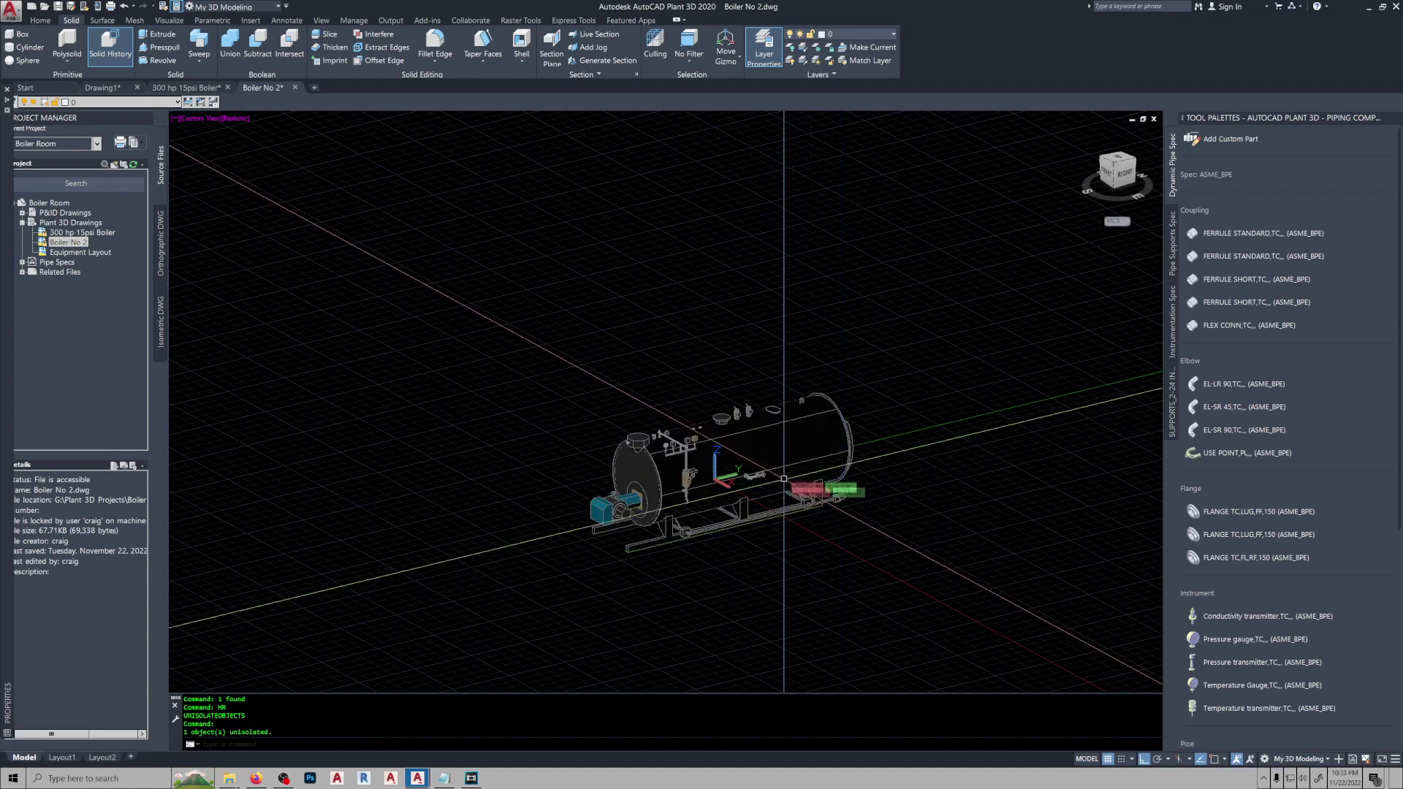
pyautogui.click(783, 467)
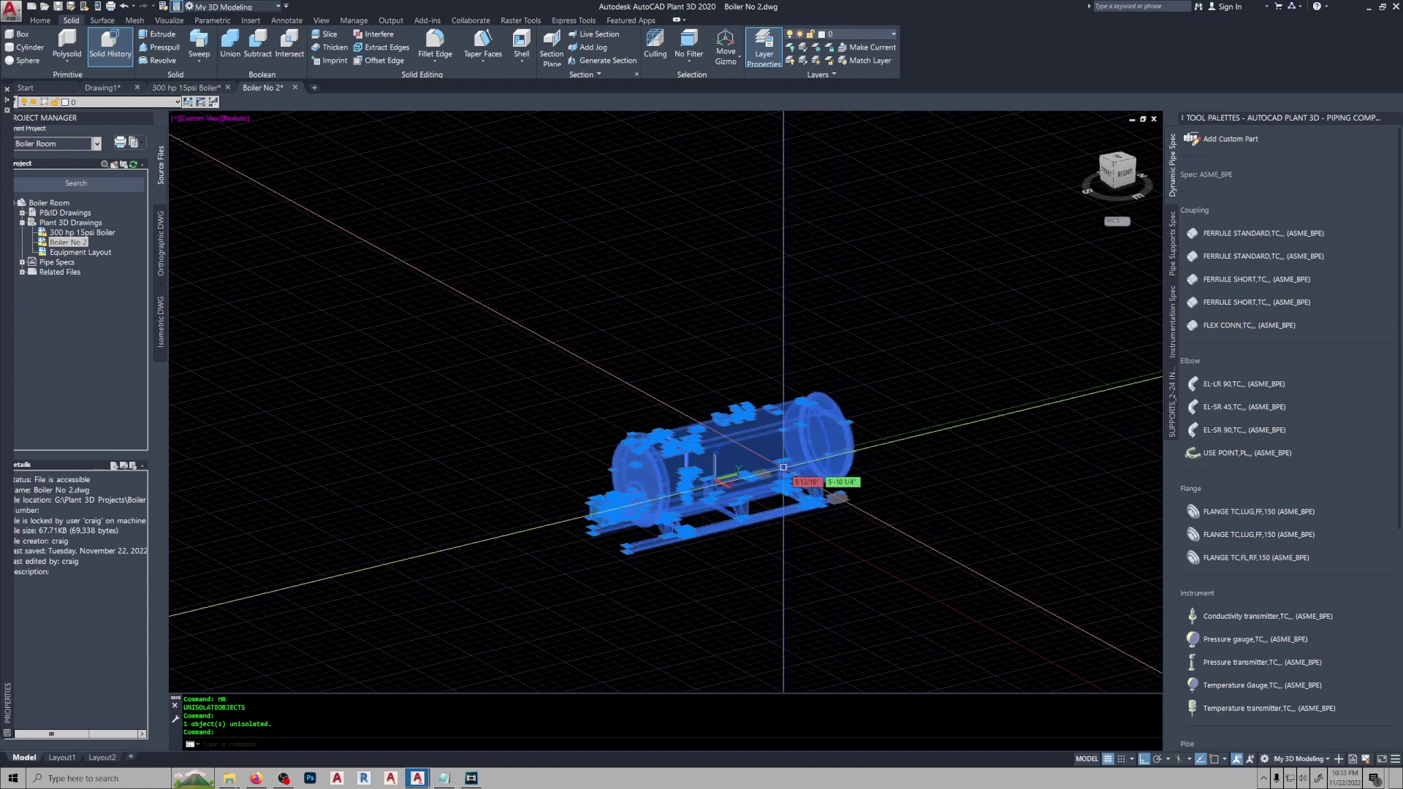
pyautogui.press('Escape')
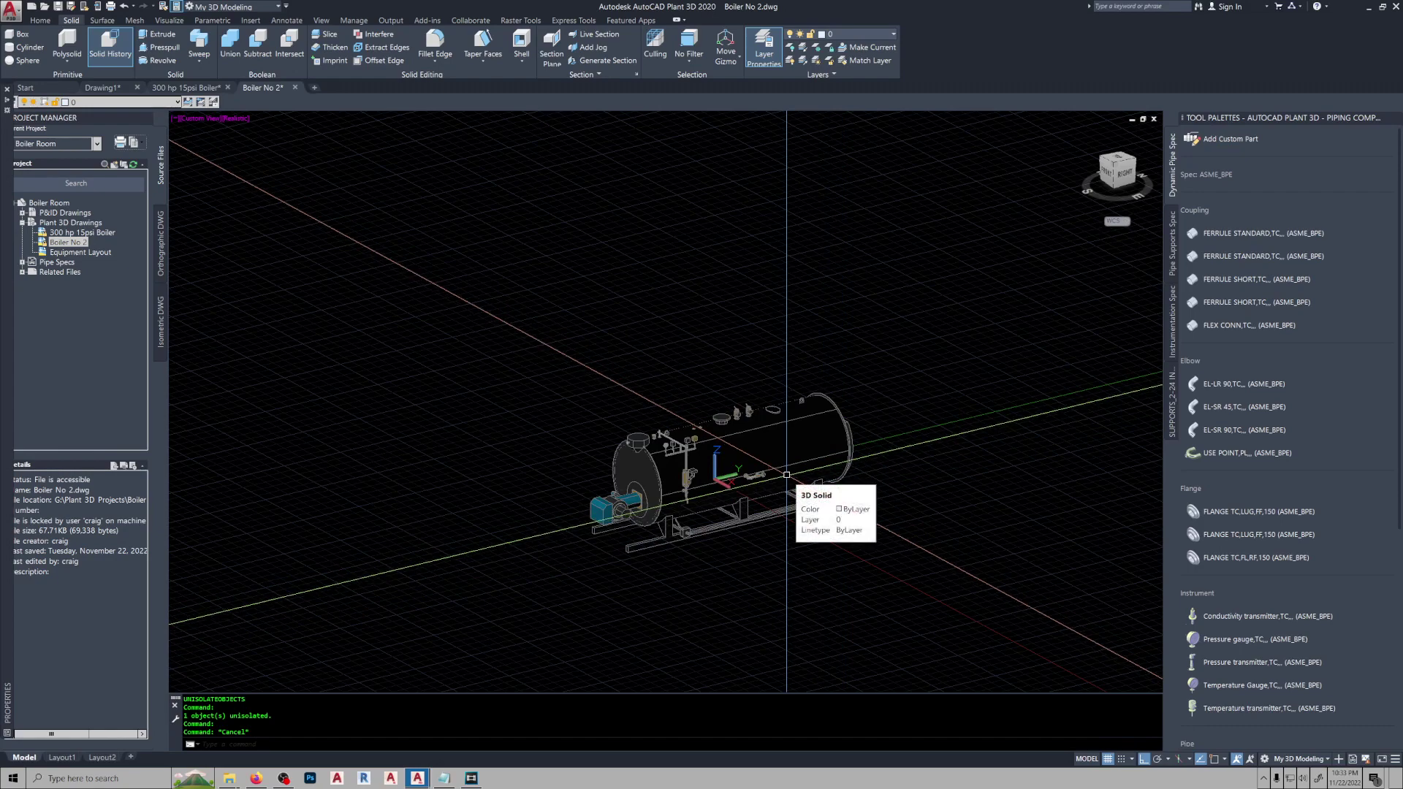
pyautogui.click(257, 10)
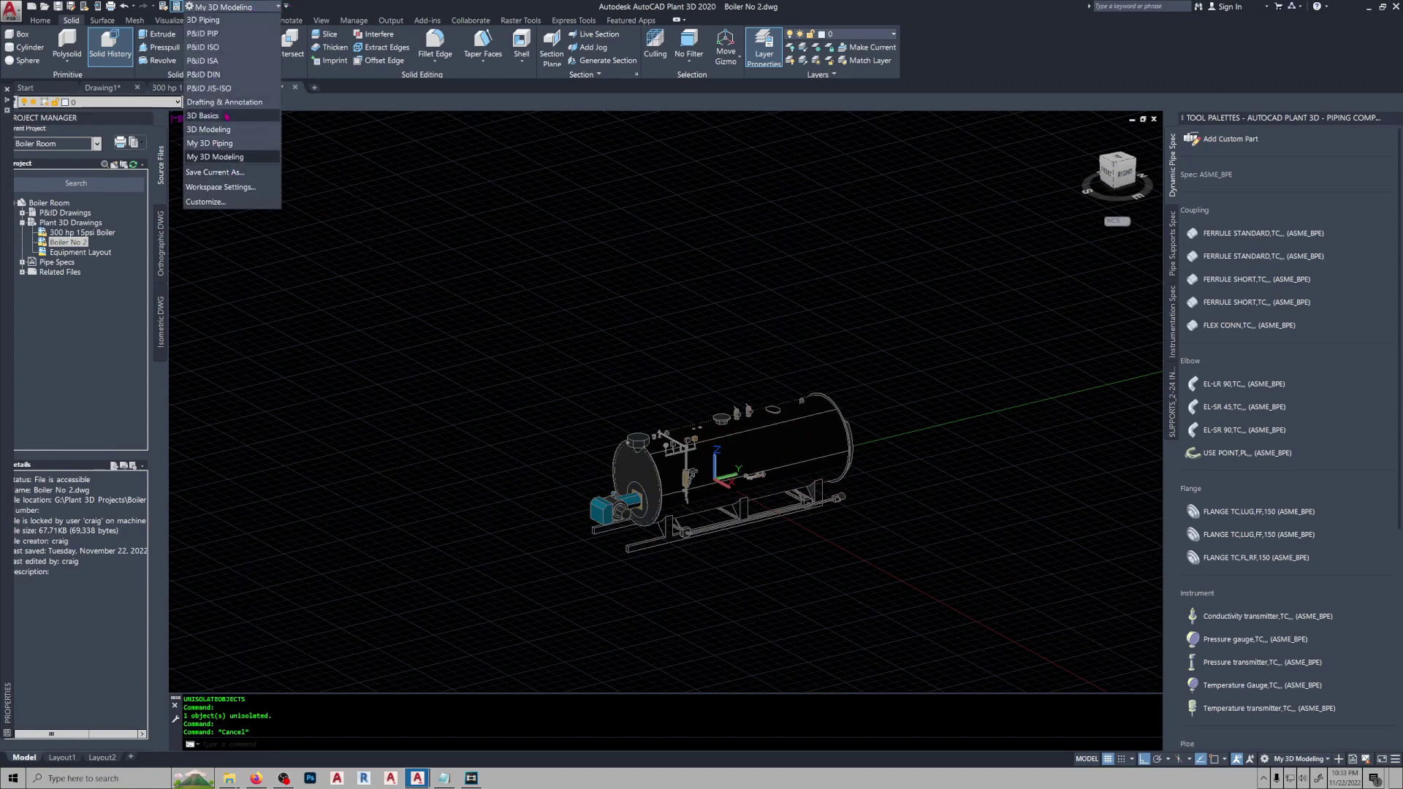
# Return to the My 3D Piping workspace and zoom to inspect the unioned boiler.
pyautogui.click(229, 145)
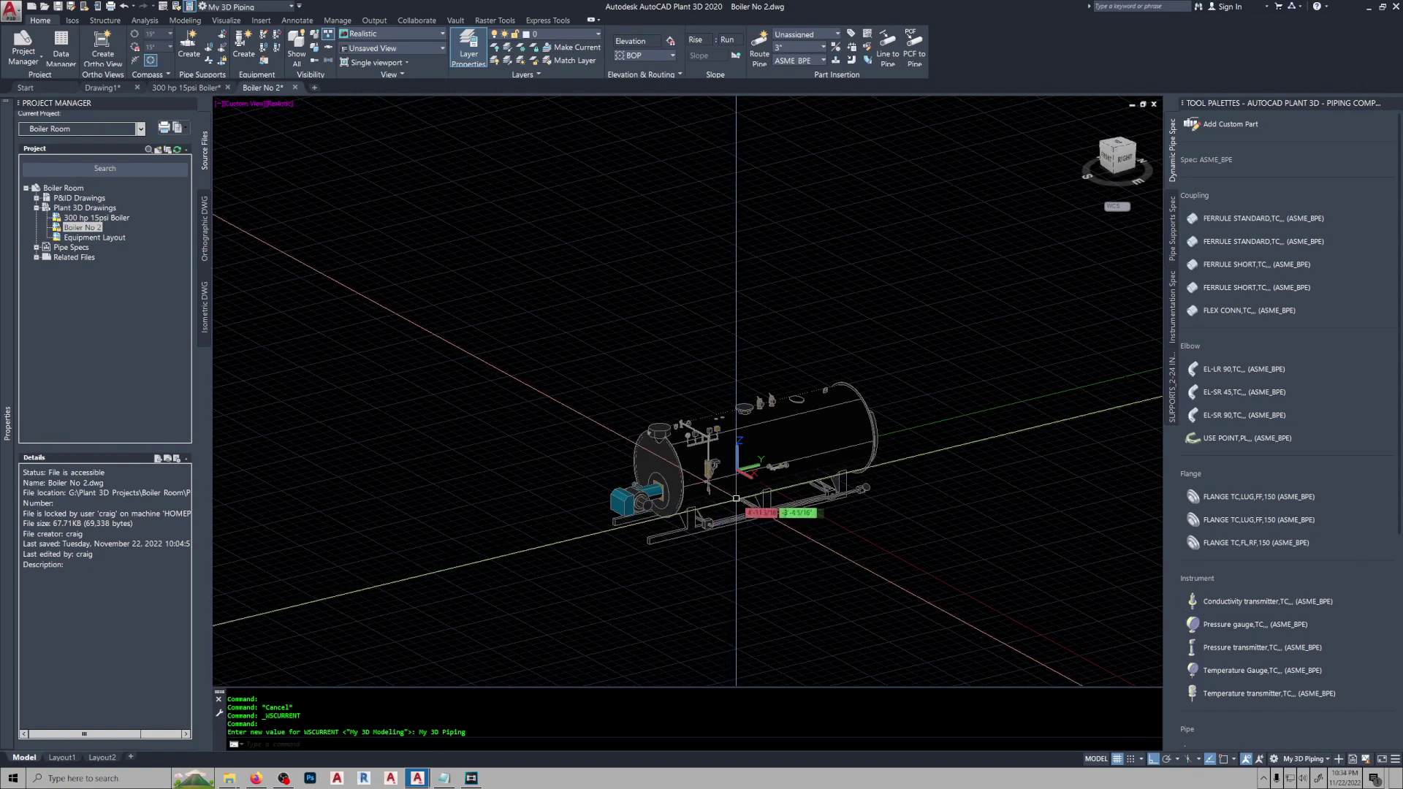
pyautogui.scroll(5, 737, 497)
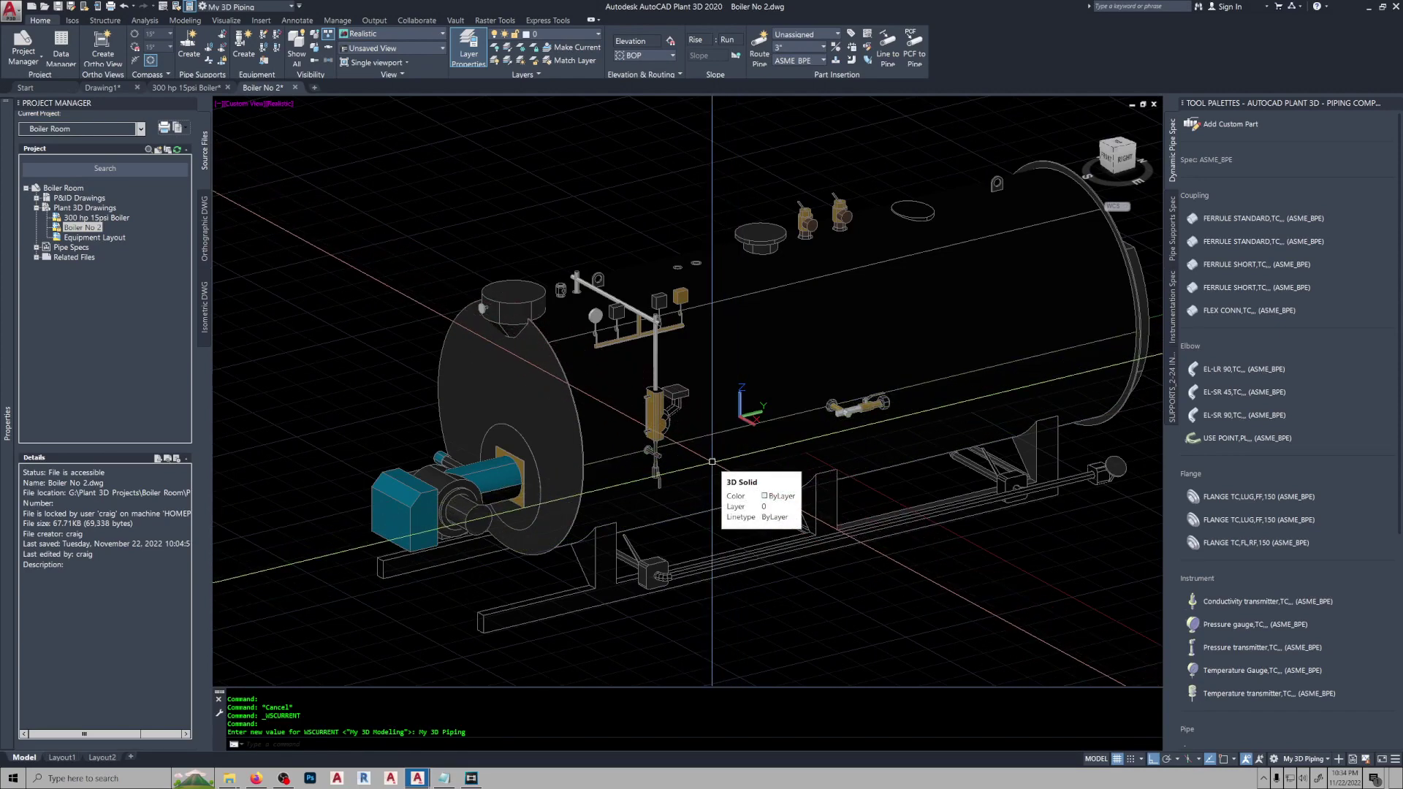
pyautogui.scroll(-5, 712, 462)
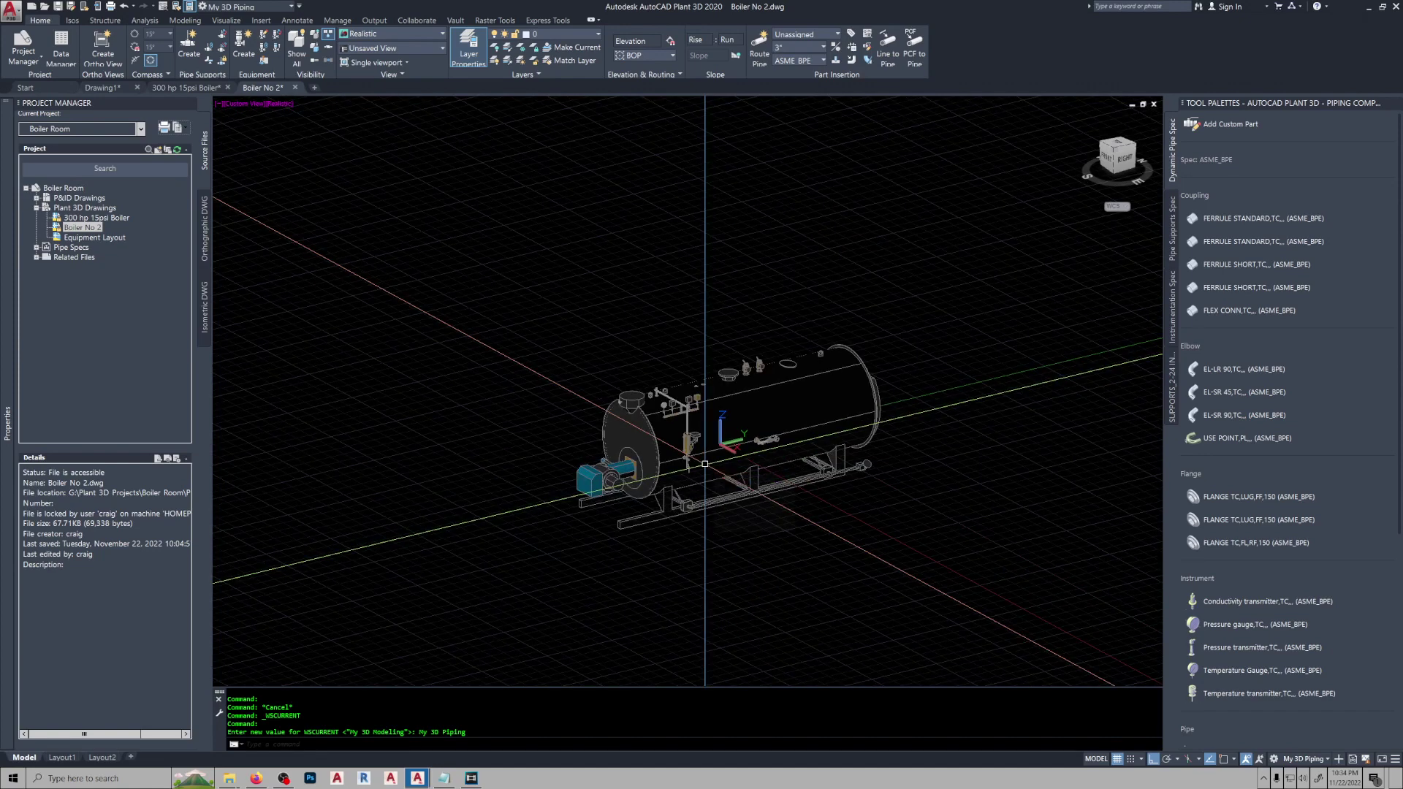